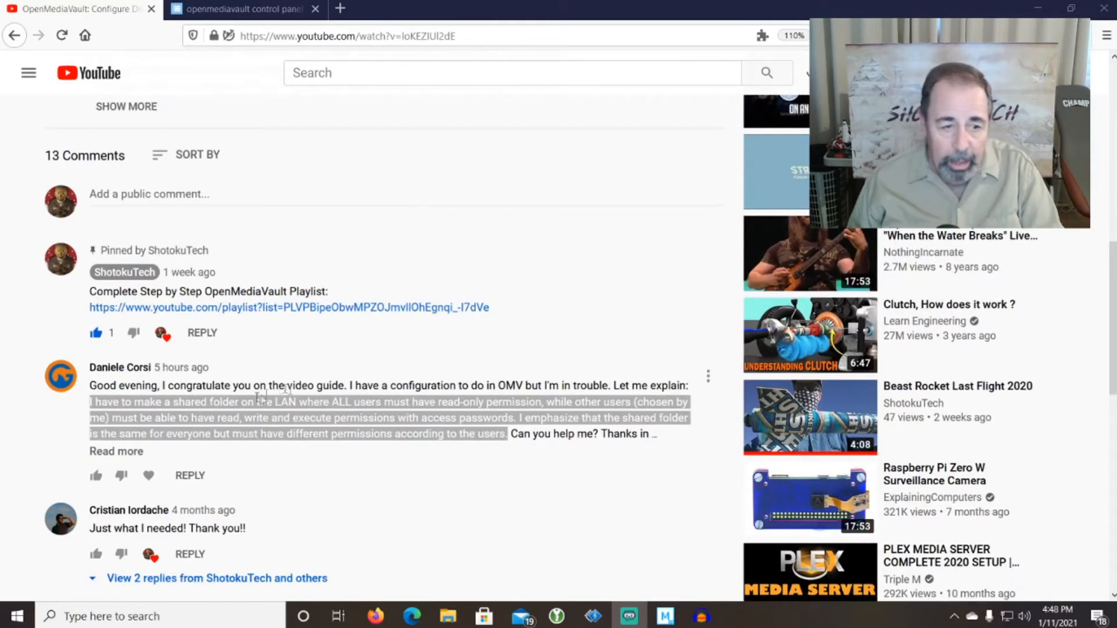
Highlight the viewer's question about read-only and read-write users, then switch to openmediavault.
left_click(190, 403)
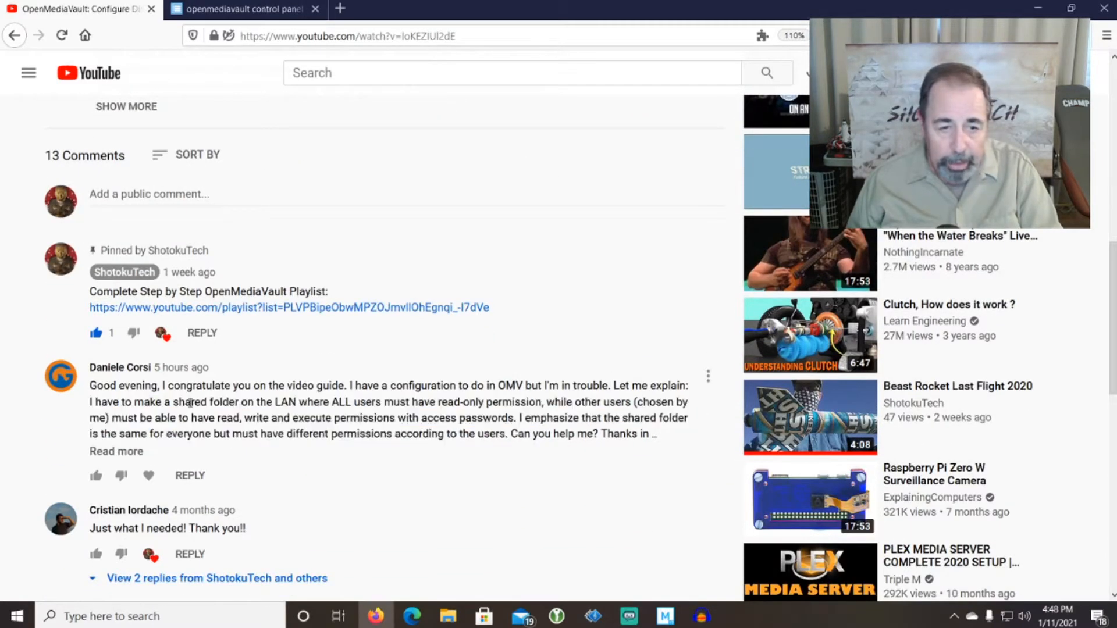
left_click_drag(243, 401, 360, 434)
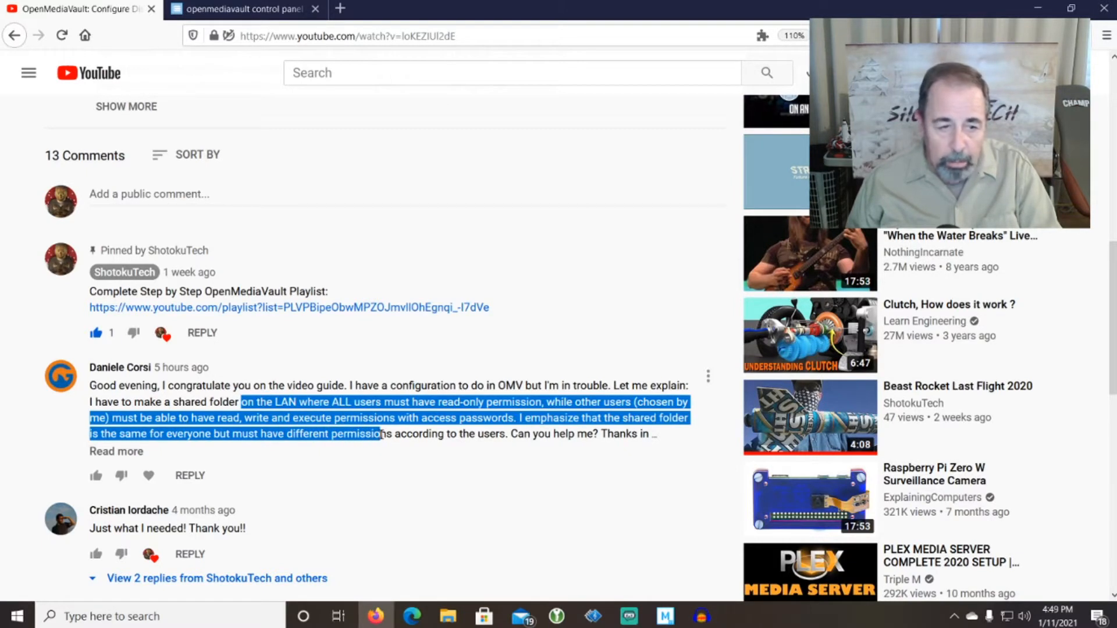
left_click_drag(379, 432, 382, 418)
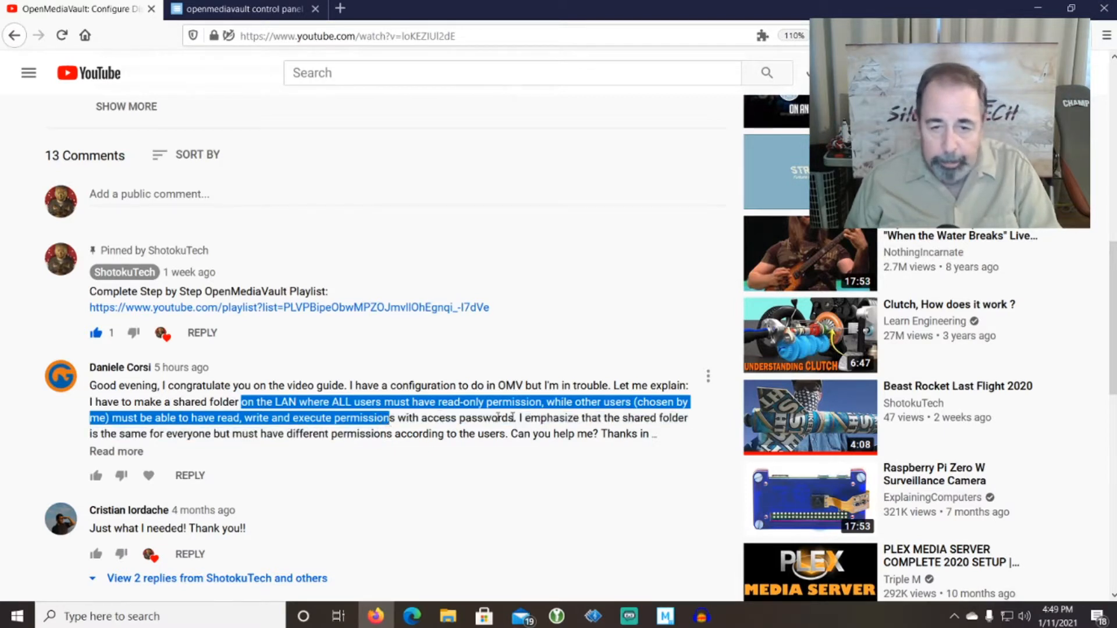
left_click_drag(172, 434, 588, 448)
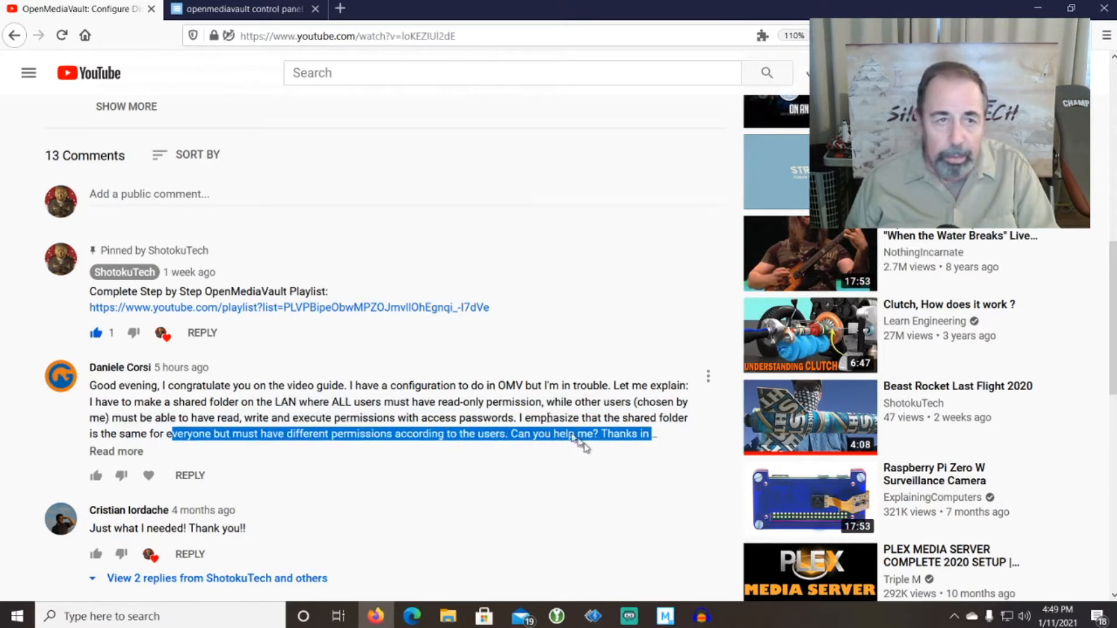
left_click(249, 10)
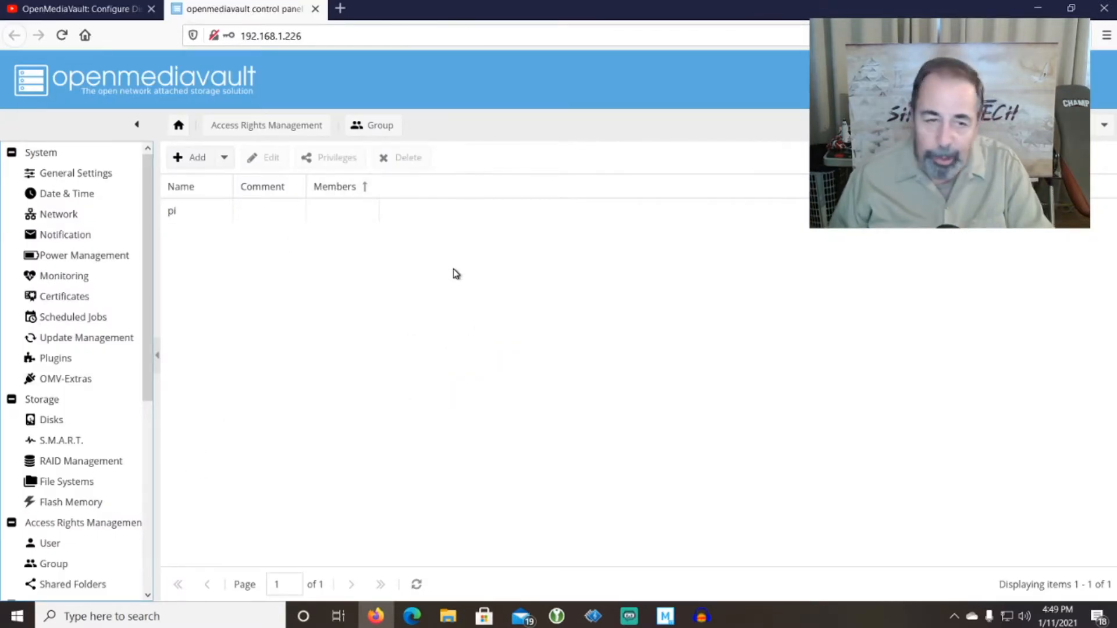
left_click(96, 16)
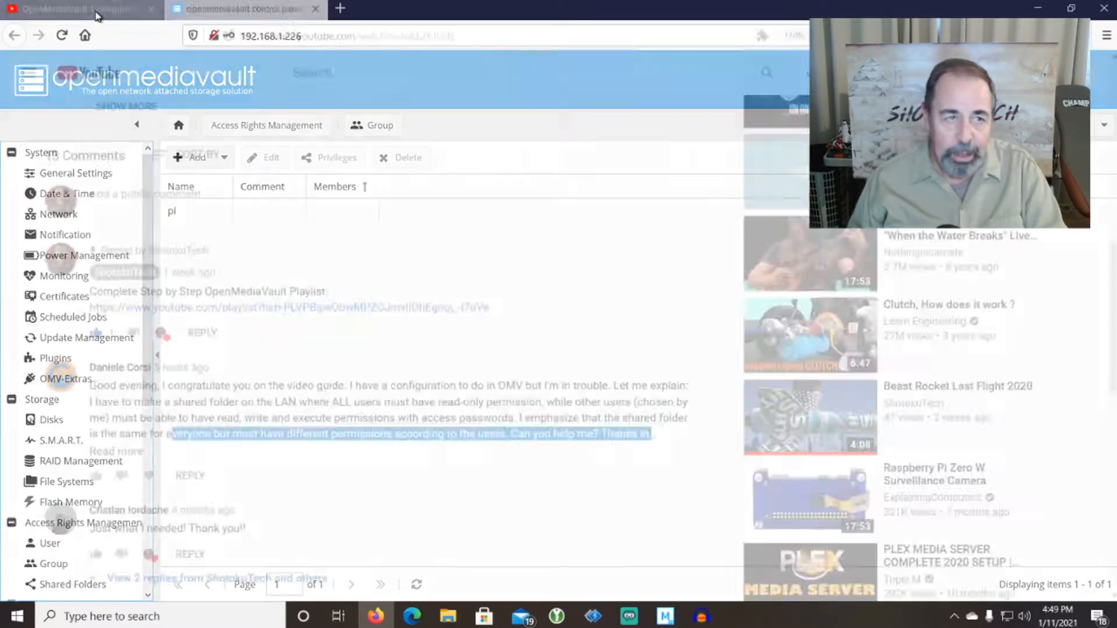
left_click(212, 11)
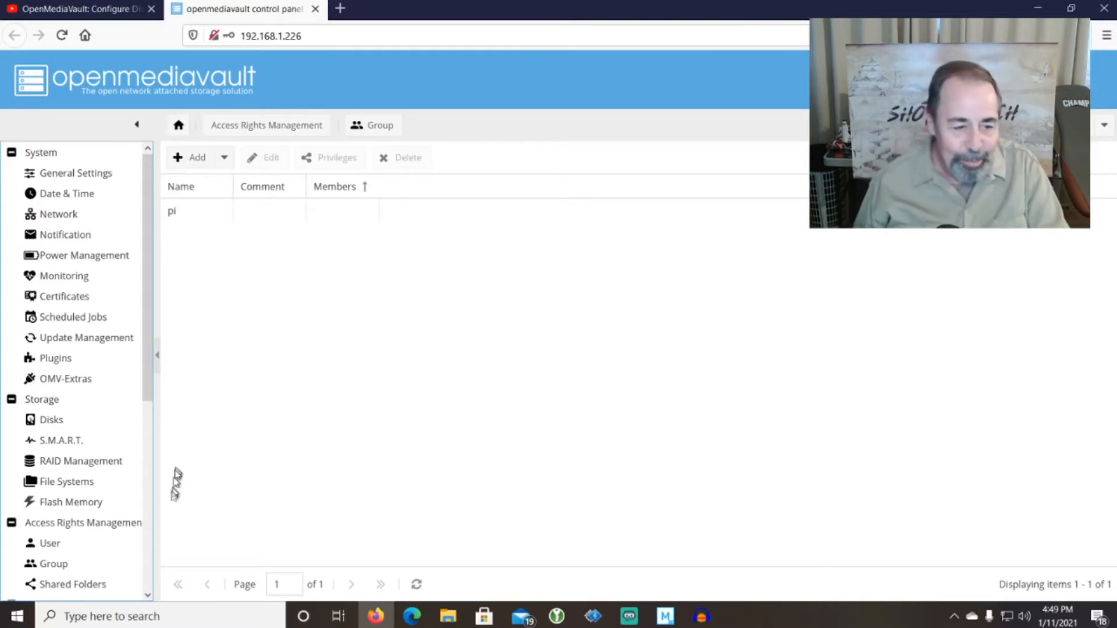
left_click(52, 544)
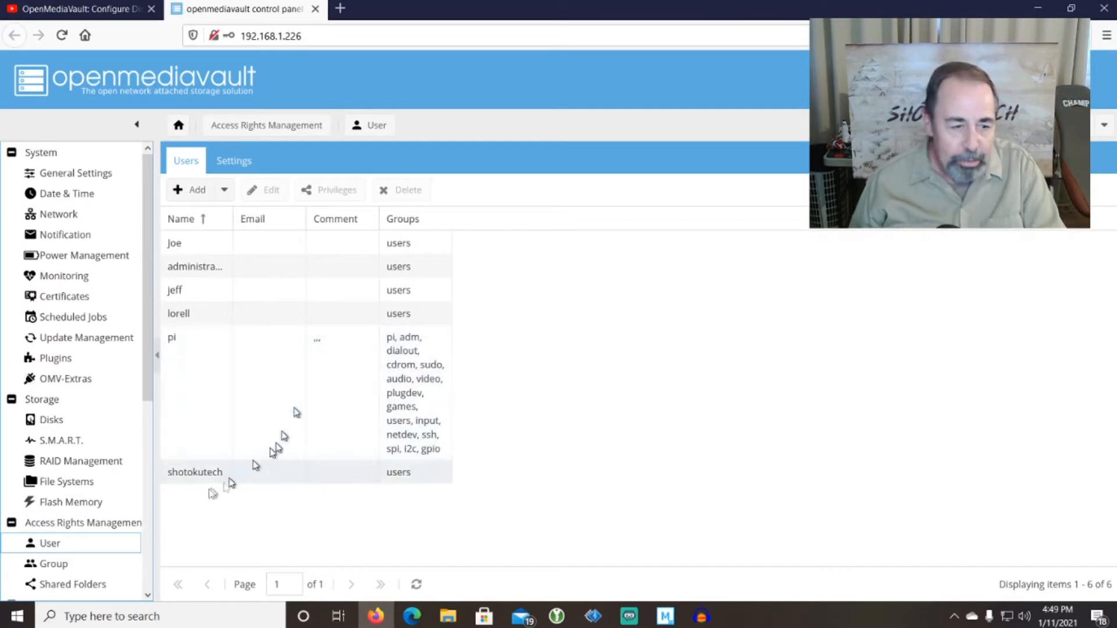
scroll(114, 557, "down", 3)
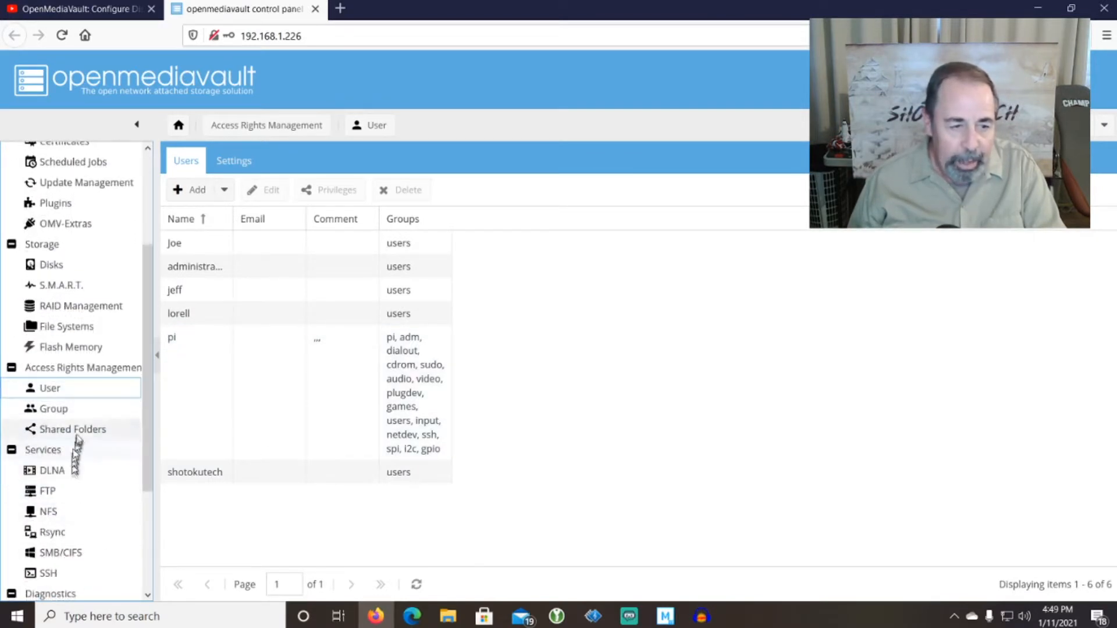
left_click(79, 430)
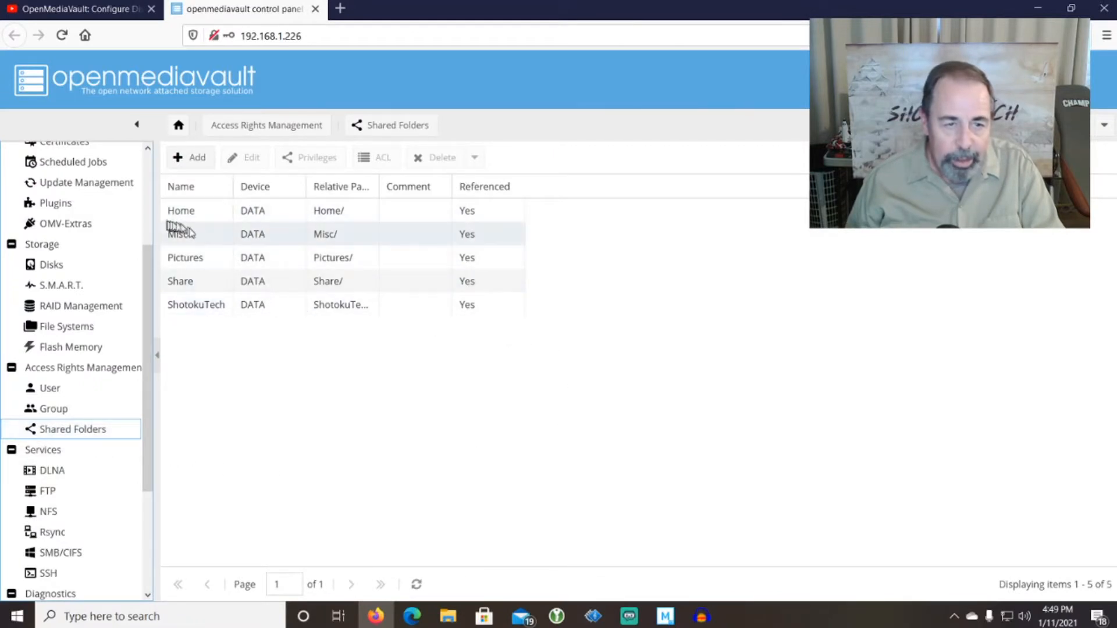
left_click(204, 237)
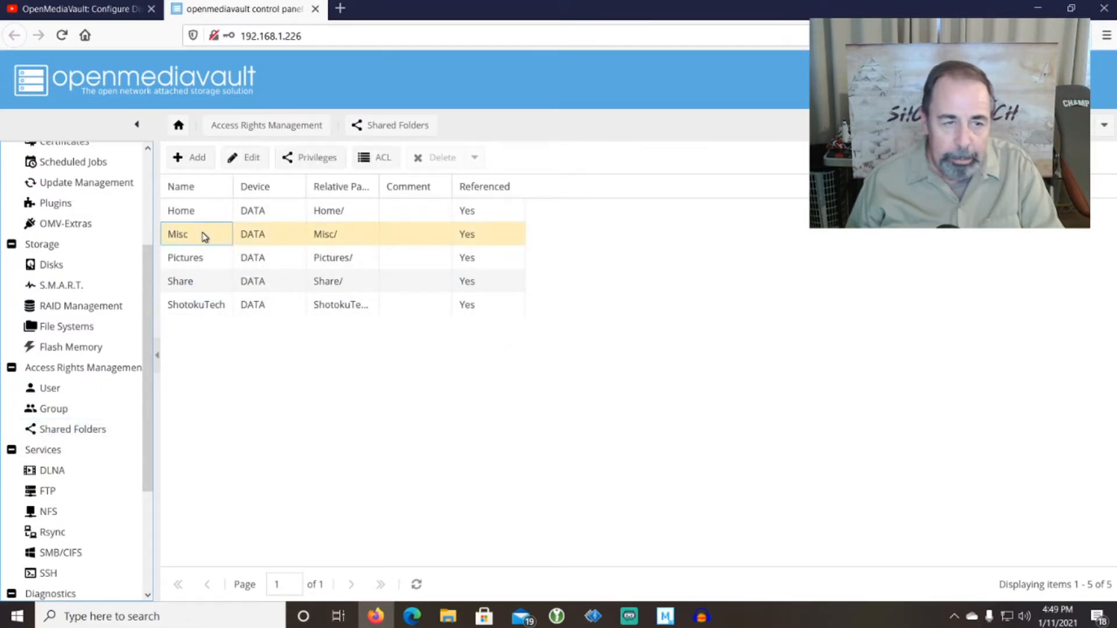
left_click(61, 414)
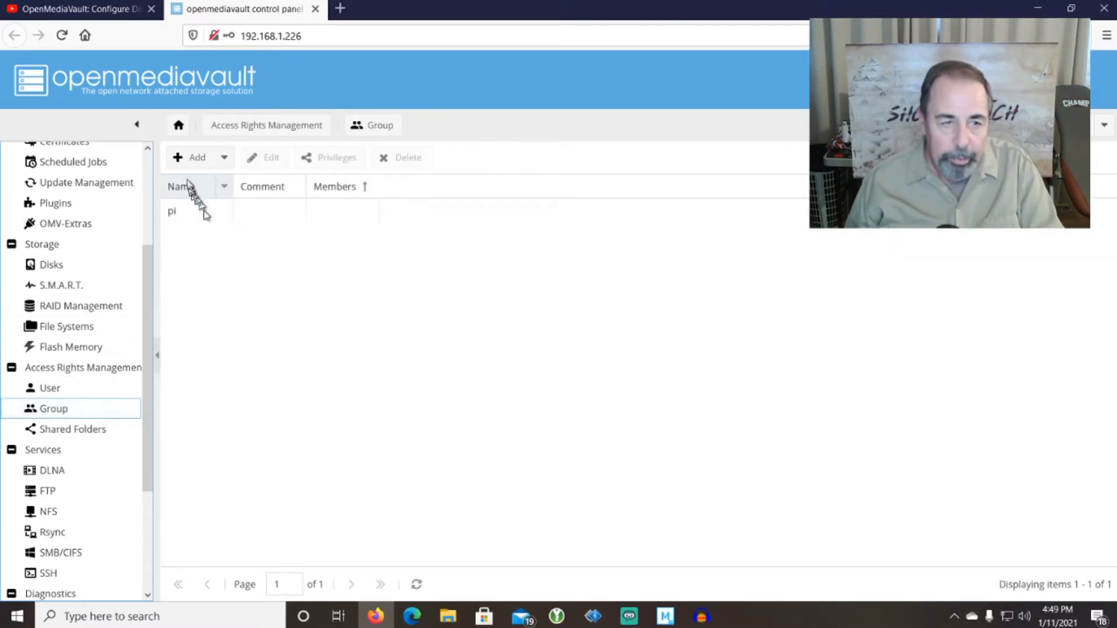
Create a group named miscrw with one user as its member.
left_click(191, 161)
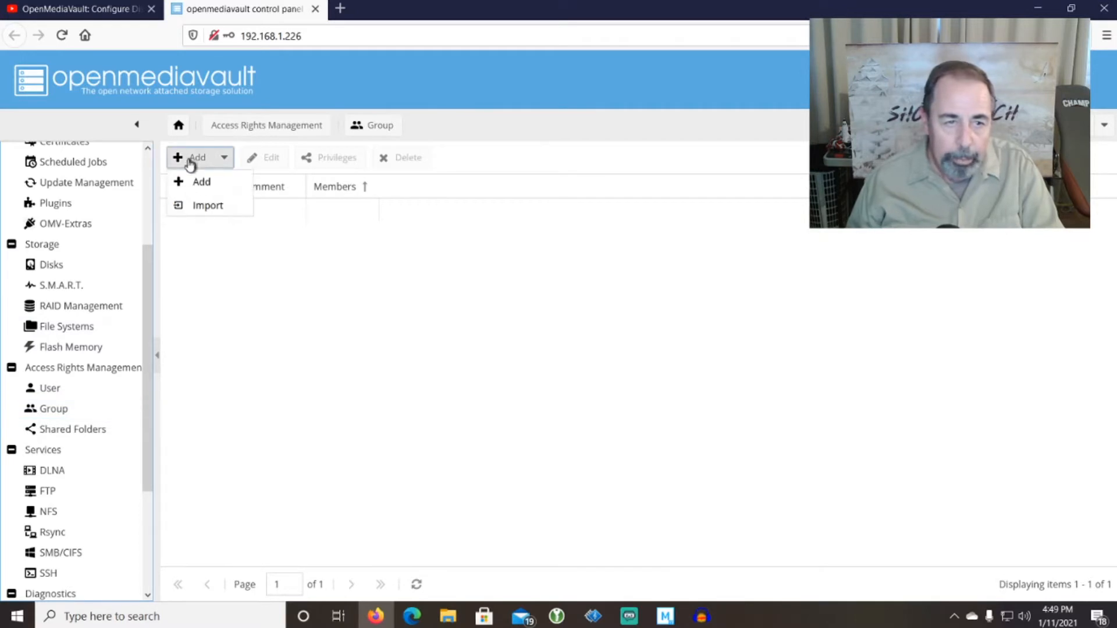
left_click(199, 181)
left_click(537, 278)
type("miscrw")
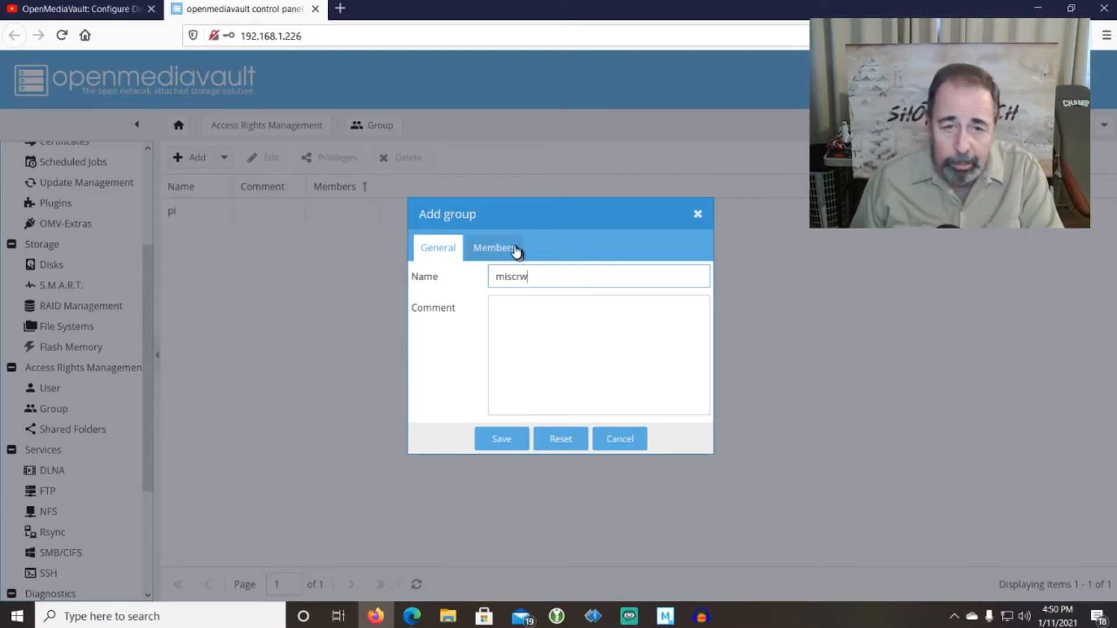
left_click(494, 249)
scroll(504, 349, "down", 2)
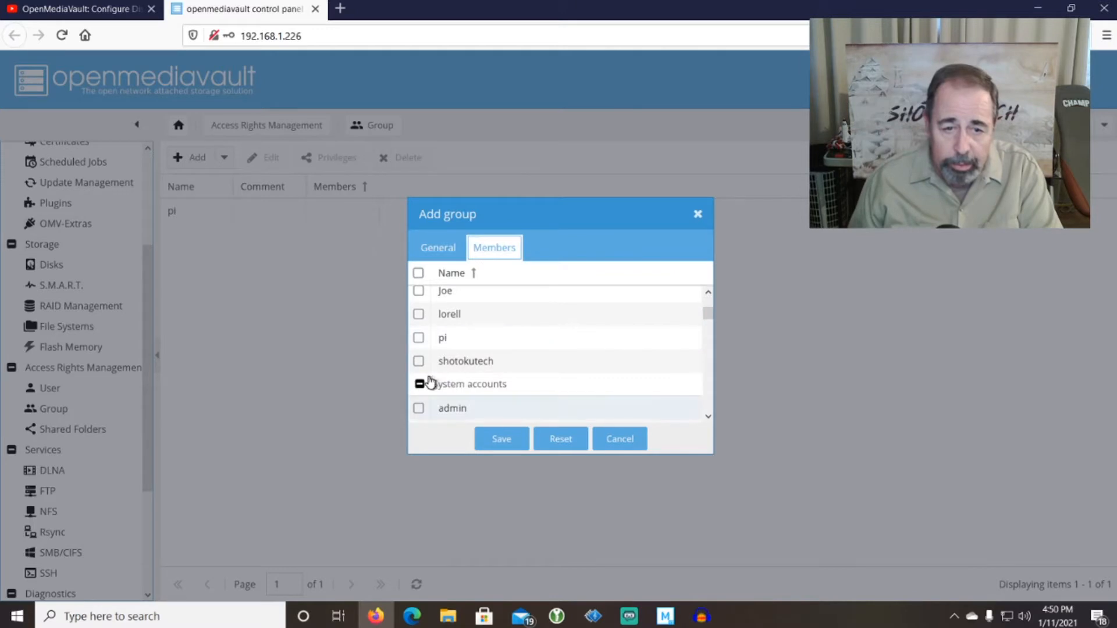
left_click(502, 439)
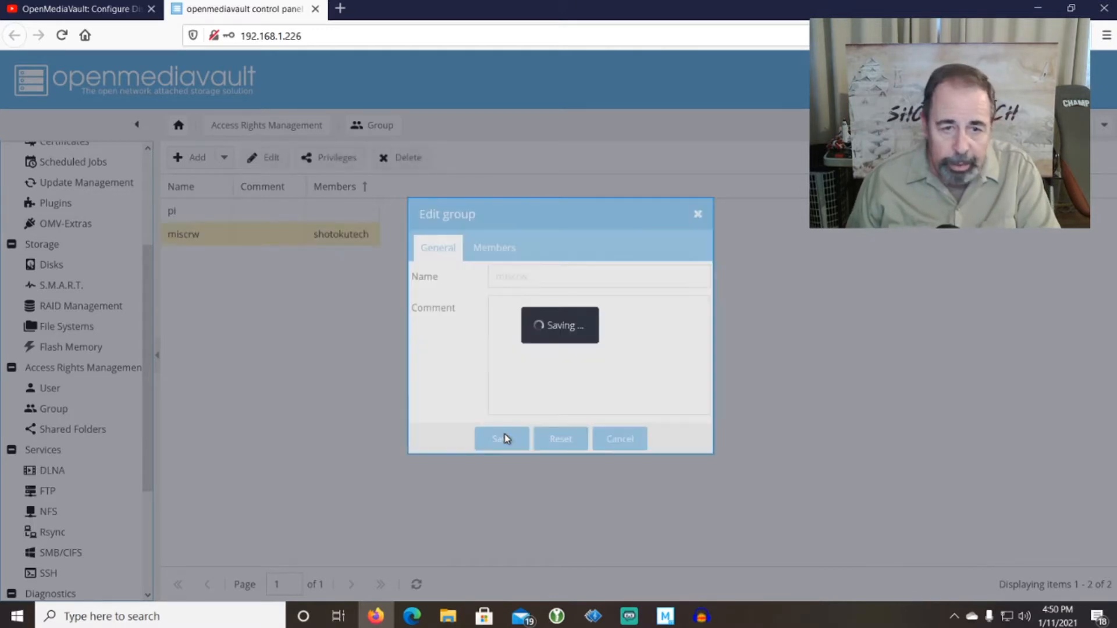
Apply the pending openmediavault configuration changes from the dashboard.
left_click(176, 125)
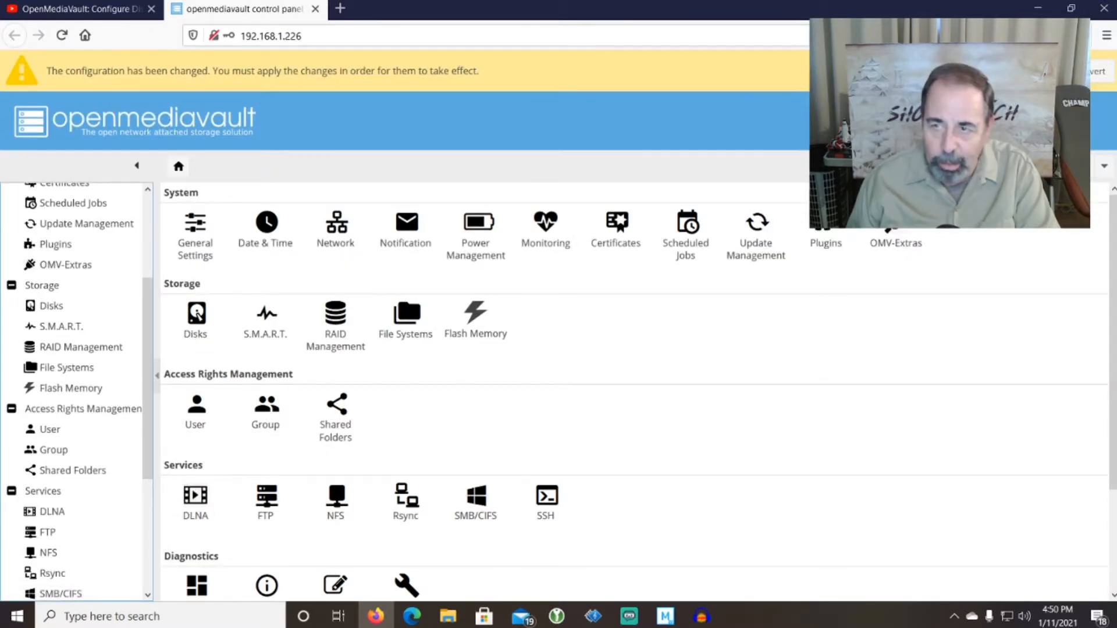
left_click(1020, 71)
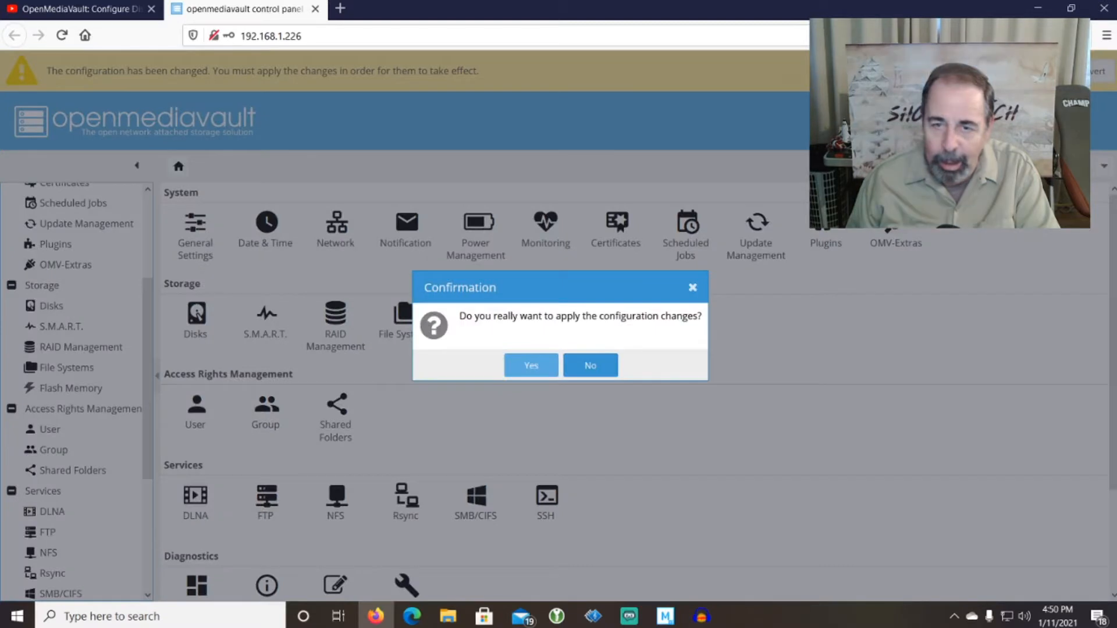
left_click(528, 366)
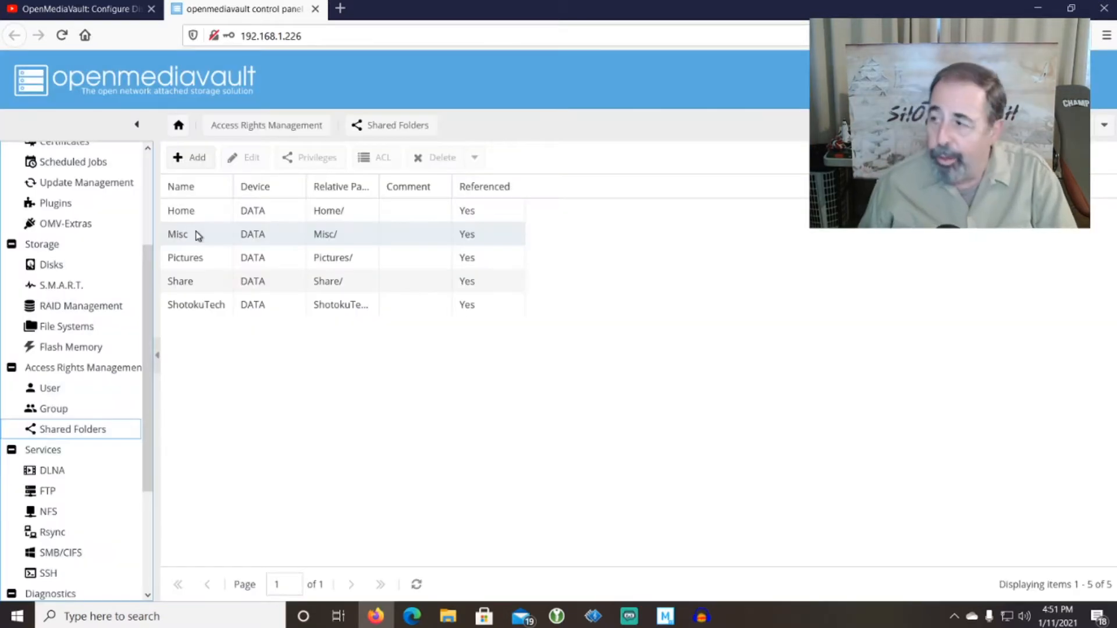
Open the Misc folder's ACL, leave Others at None, and close the dialog without changes.
left_click(197, 235)
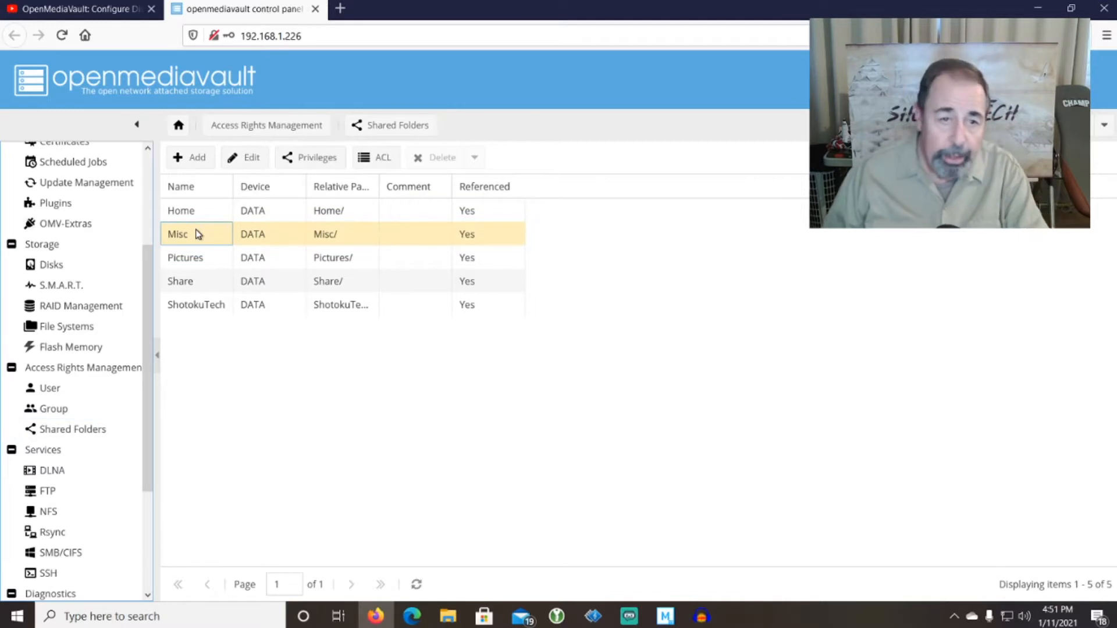
left_click(382, 158)
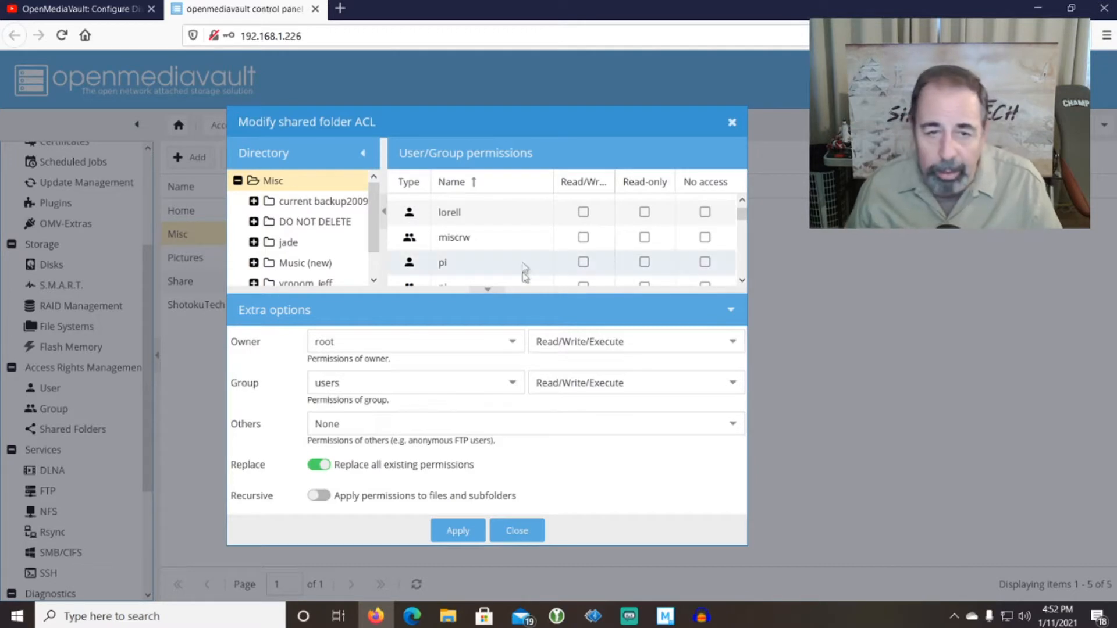
scroll(473, 245, "up", 5)
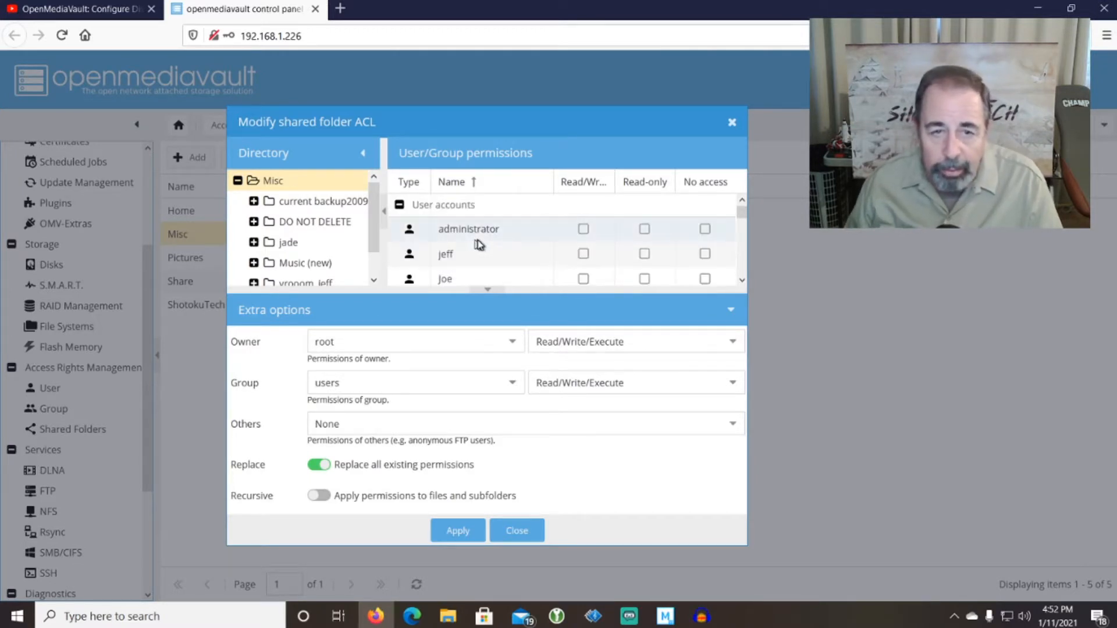
scroll(500, 235, "down", 3)
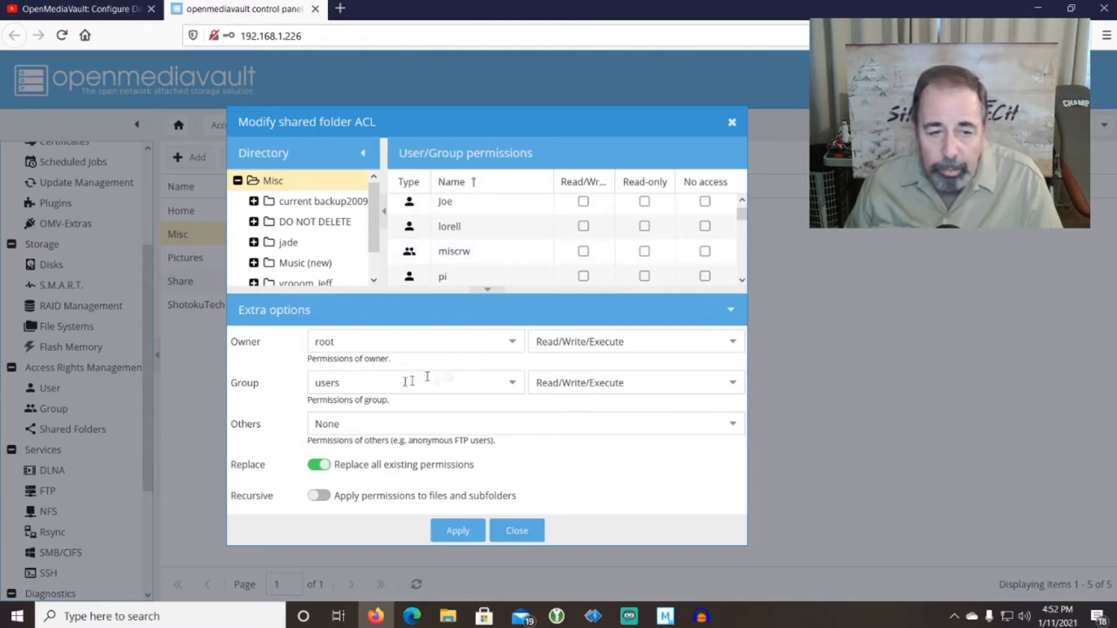
left_click(360, 420)
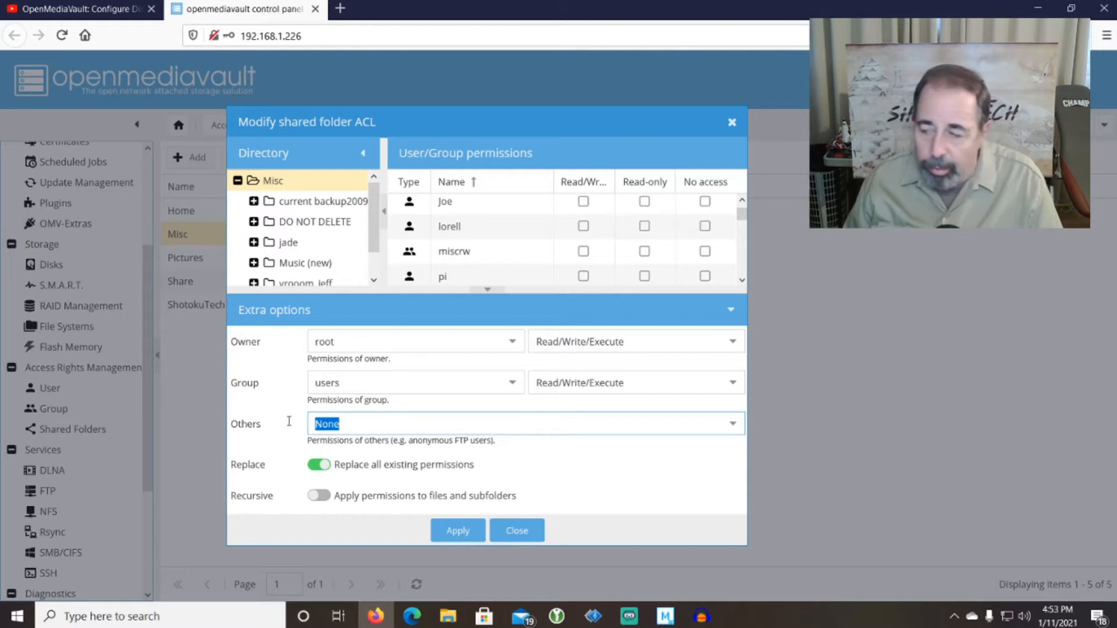
left_click(289, 421)
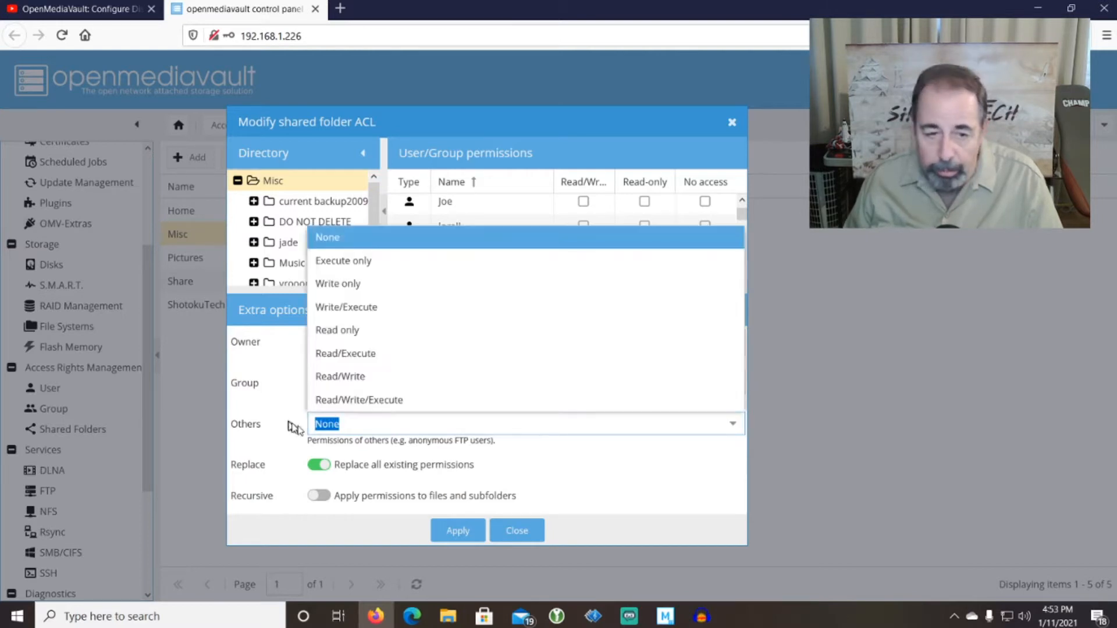
left_click(428, 448)
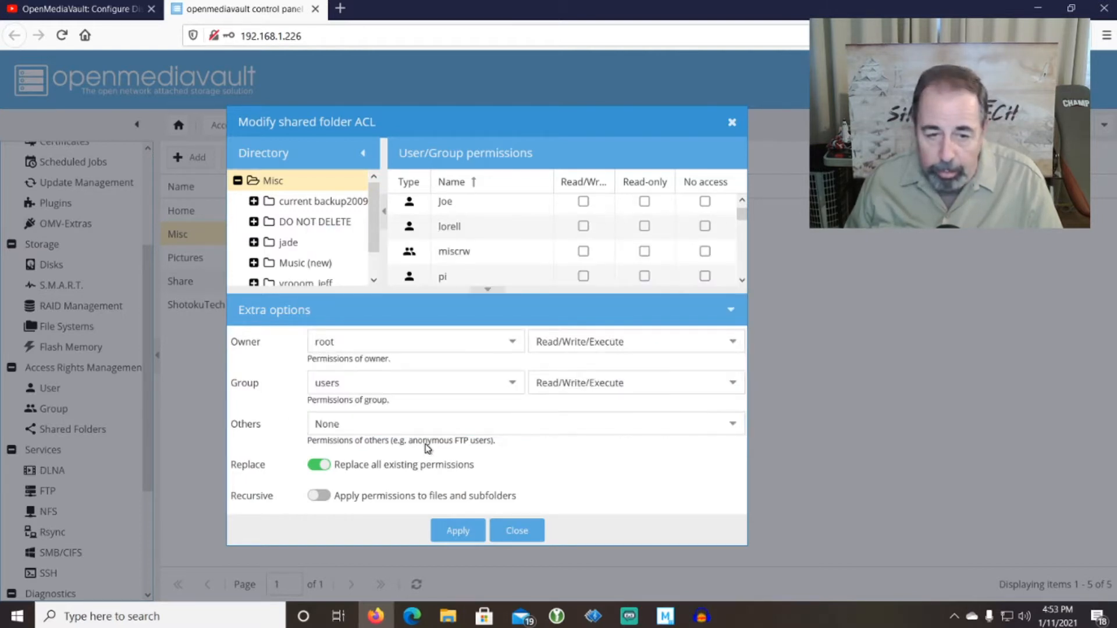
left_click(518, 535)
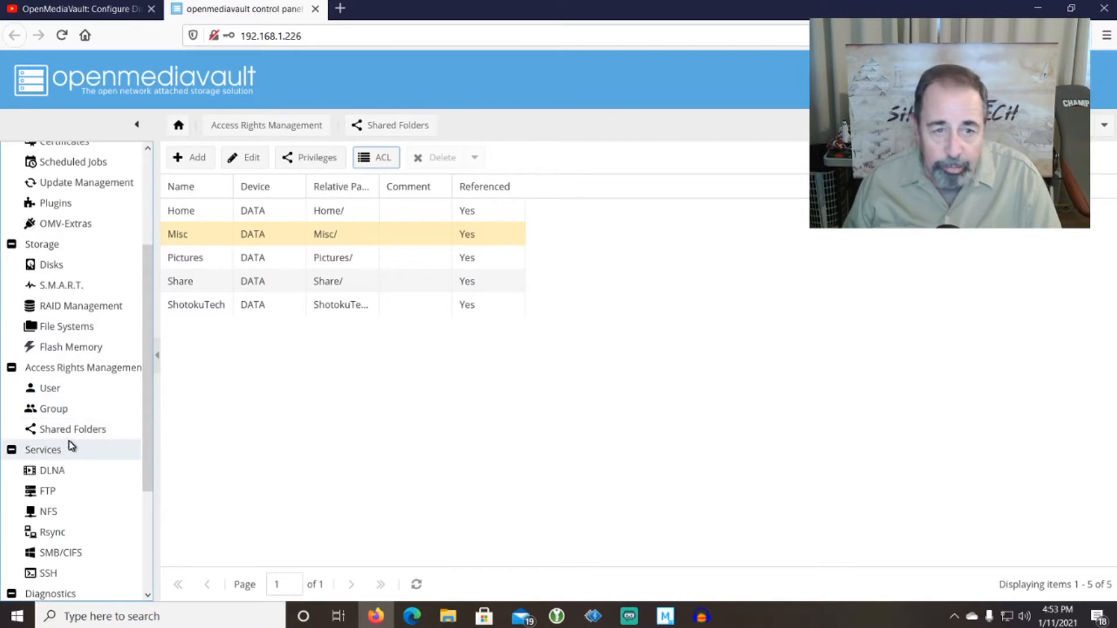
Add a group named miscro with three user accounts ticked as members.
left_click(55, 411)
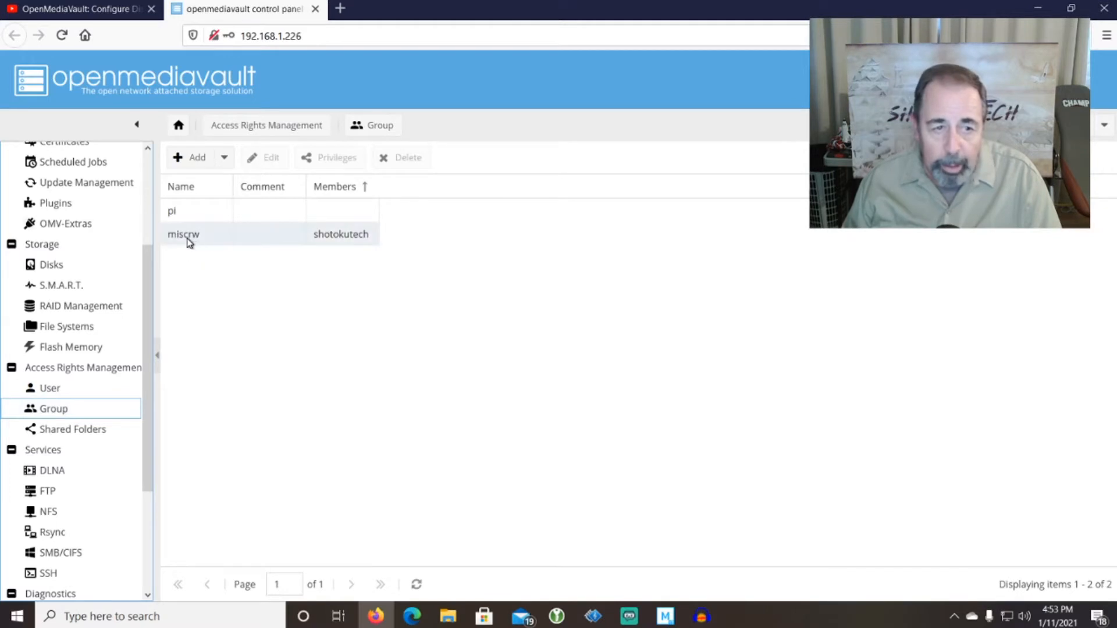
left_click(183, 159)
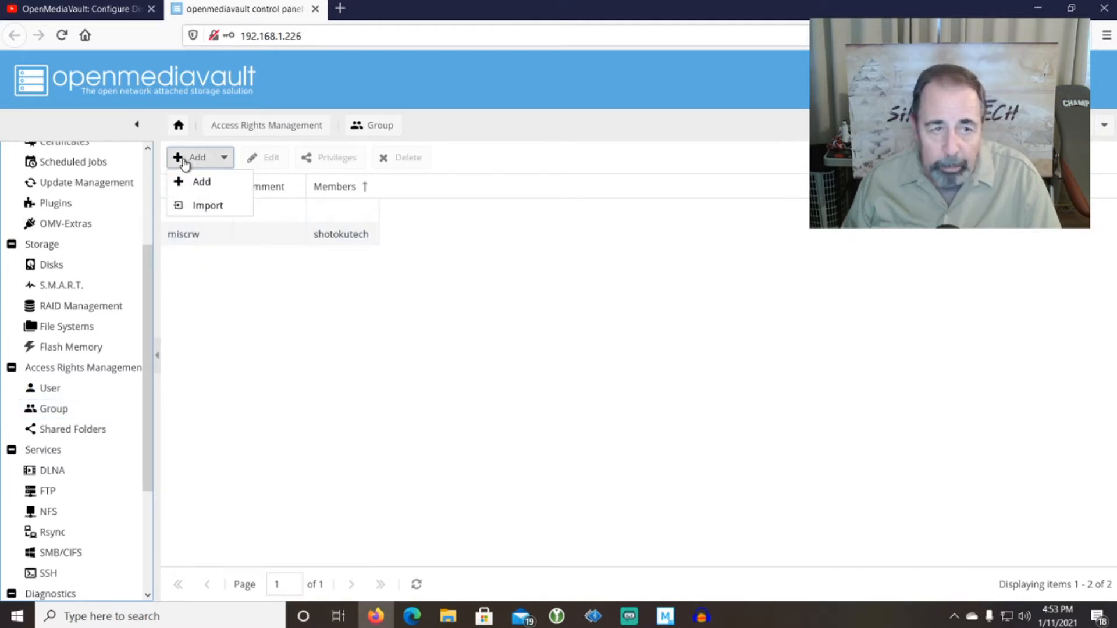
left_click(186, 182)
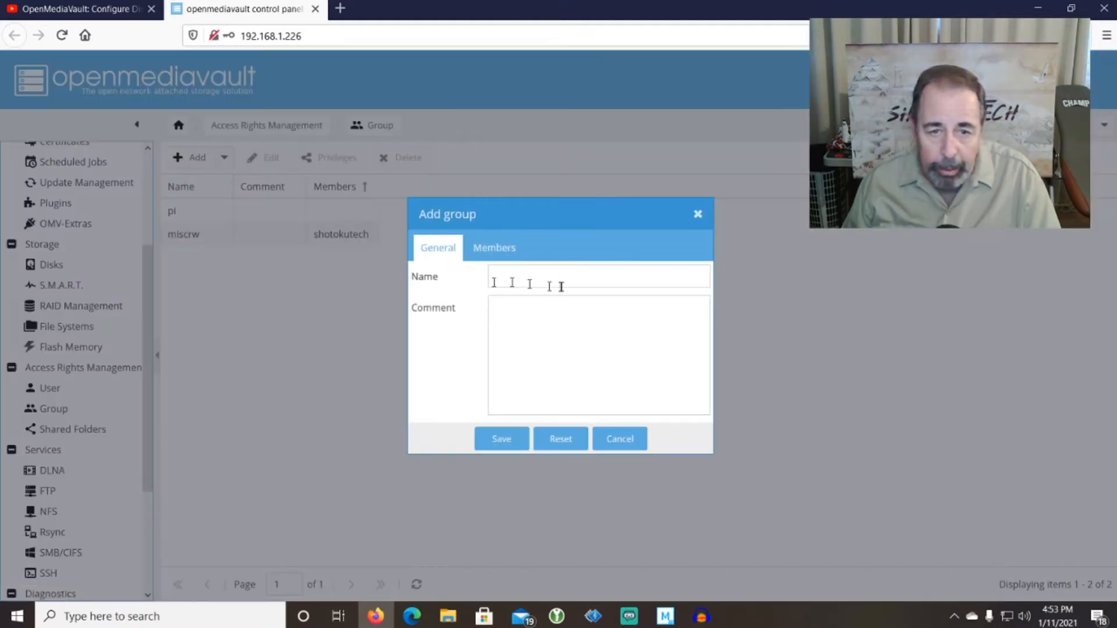
type("miscro")
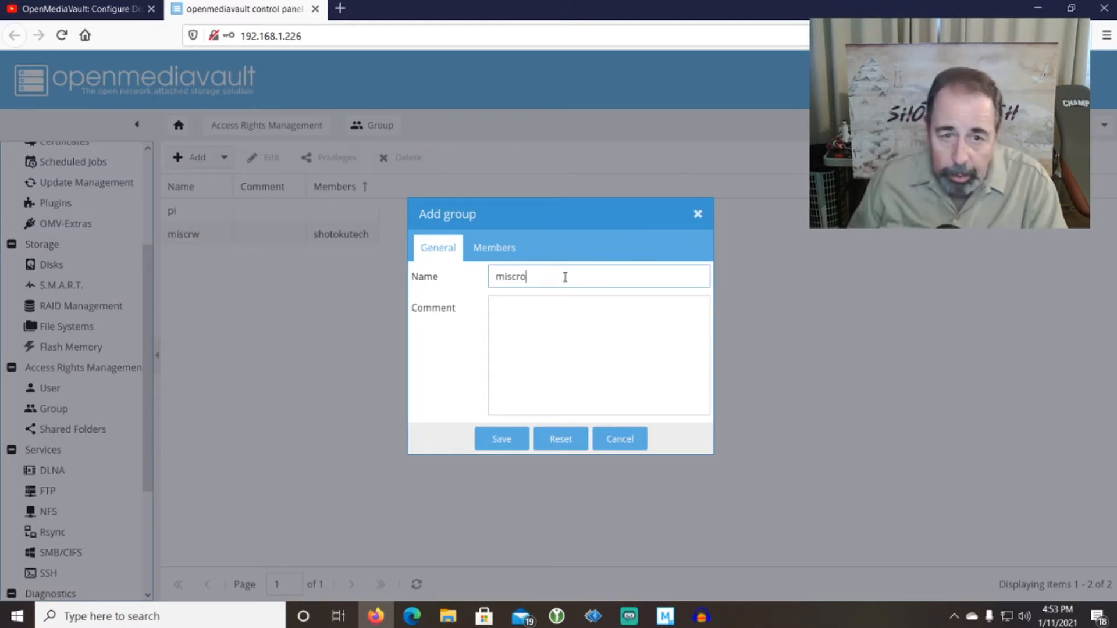
left_click(518, 256)
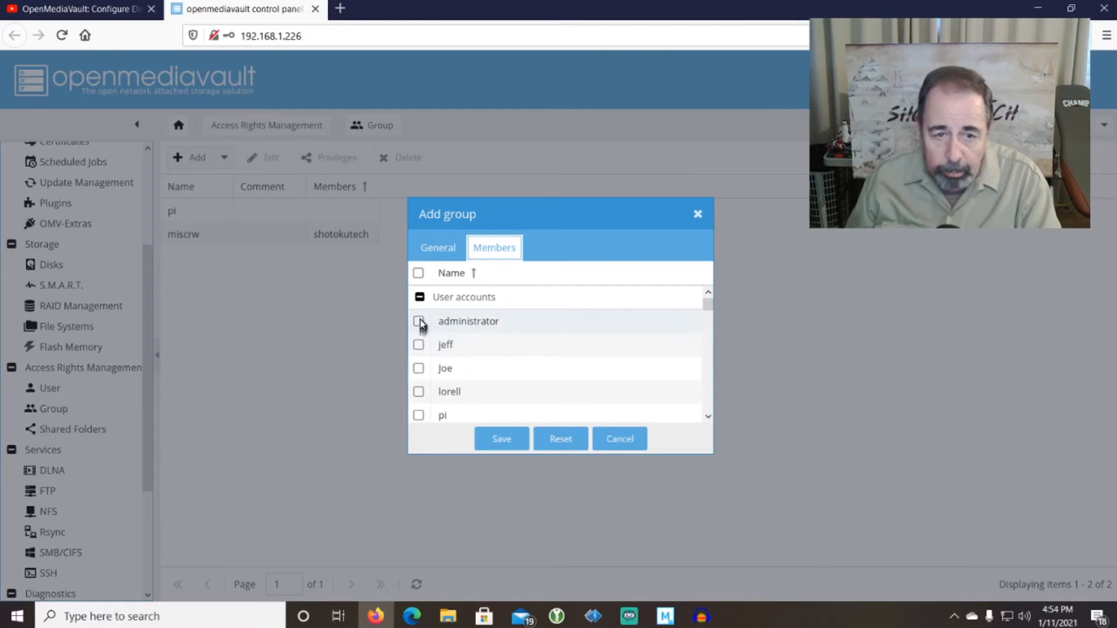
left_click(419, 345)
left_click(419, 368)
left_click(419, 391)
scroll(474, 369, "down", 2)
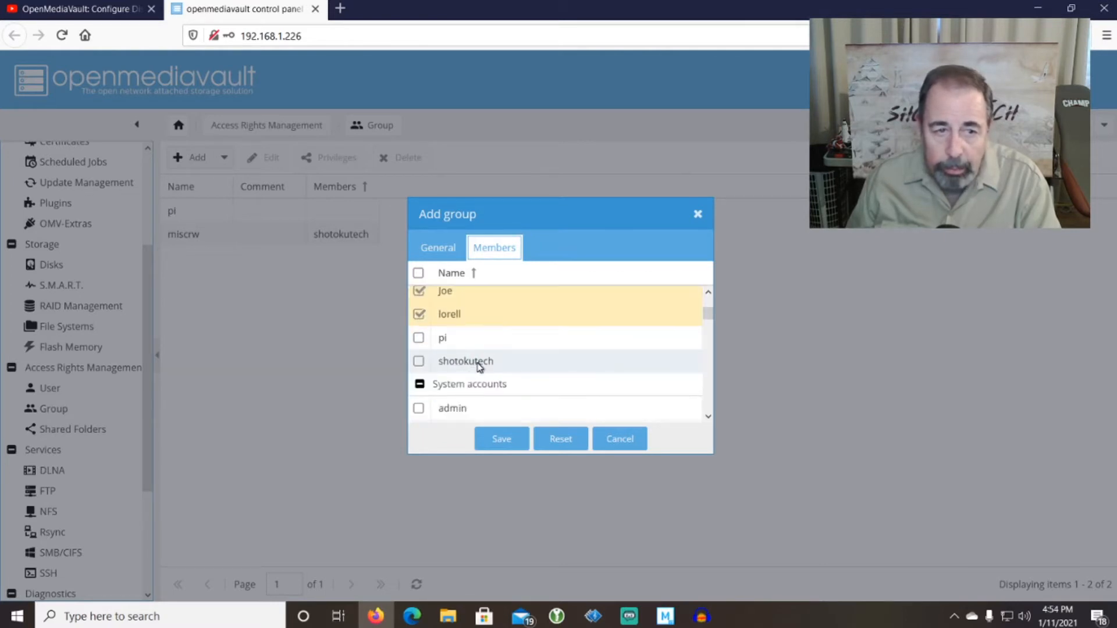
scroll(479, 366, "up", 2)
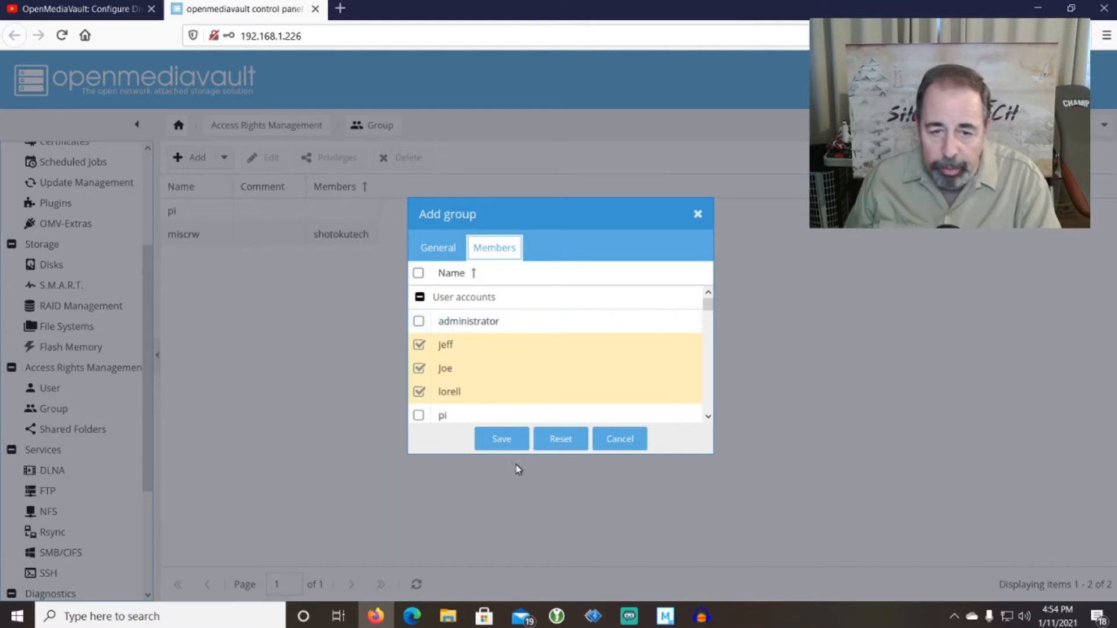
left_click(504, 442)
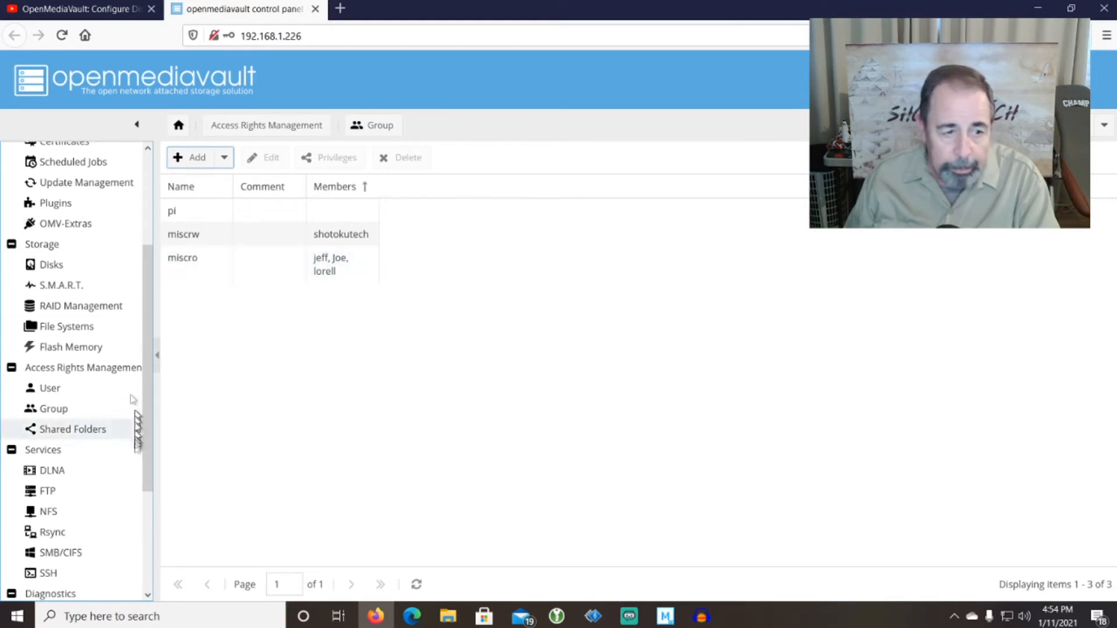
Re-save miscro unchanged, apply the pending configuration changes, and return to the Group list.
double_click(204, 264)
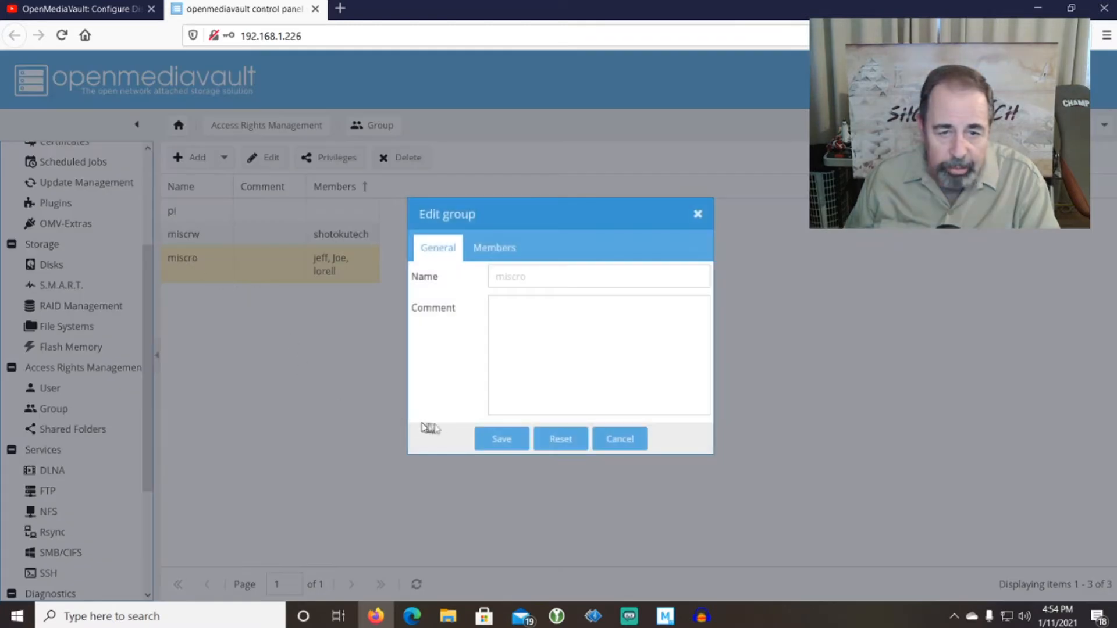
left_click(501, 440)
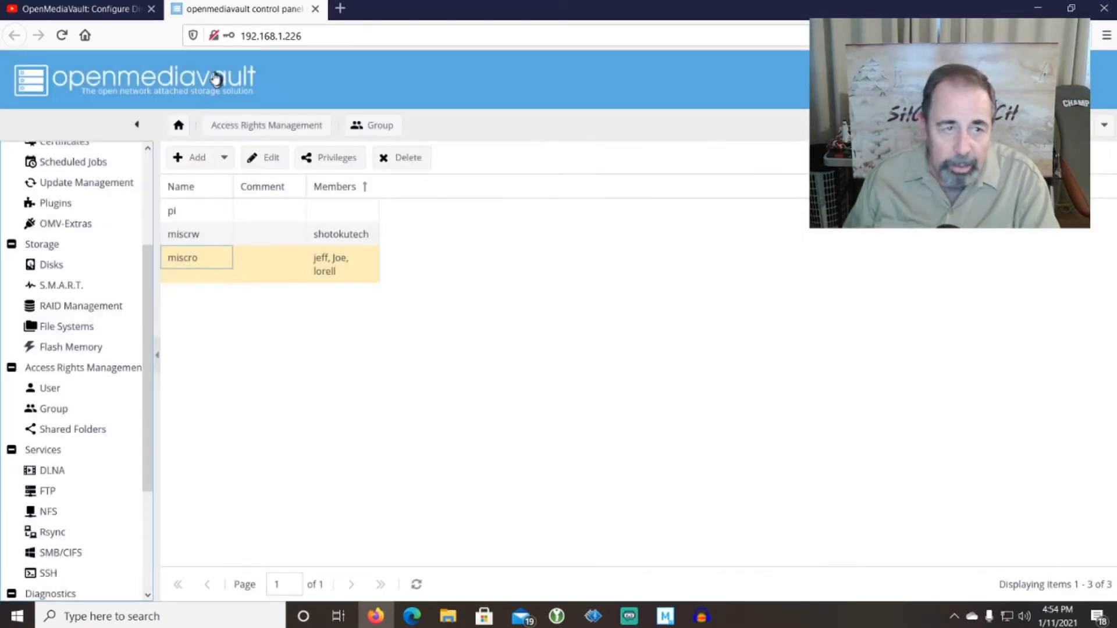
left_click(179, 125)
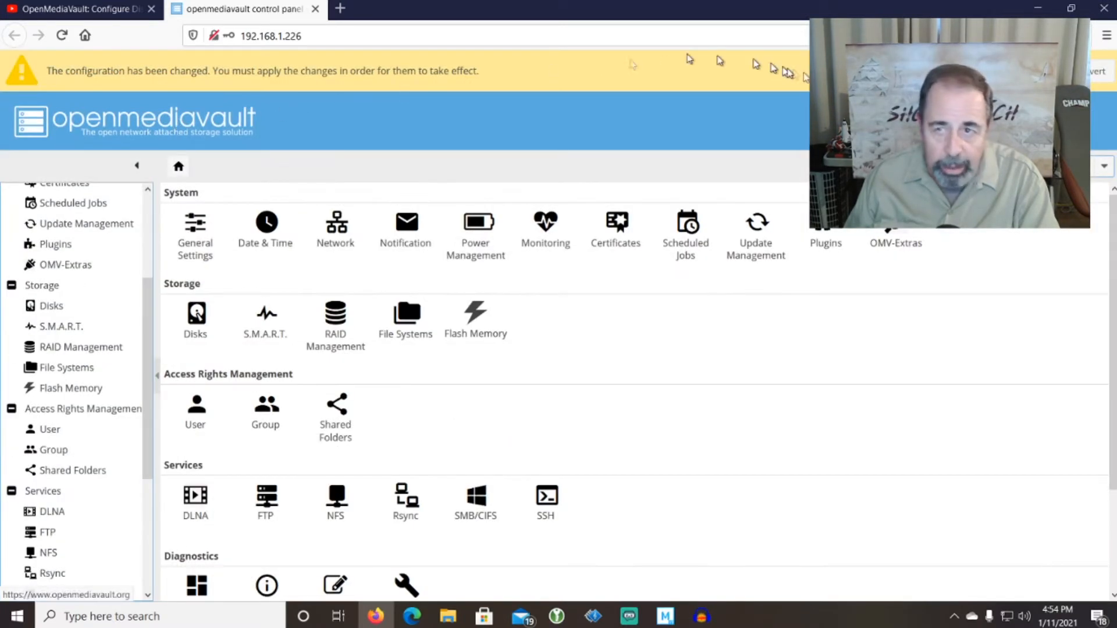
left_click(1031, 71)
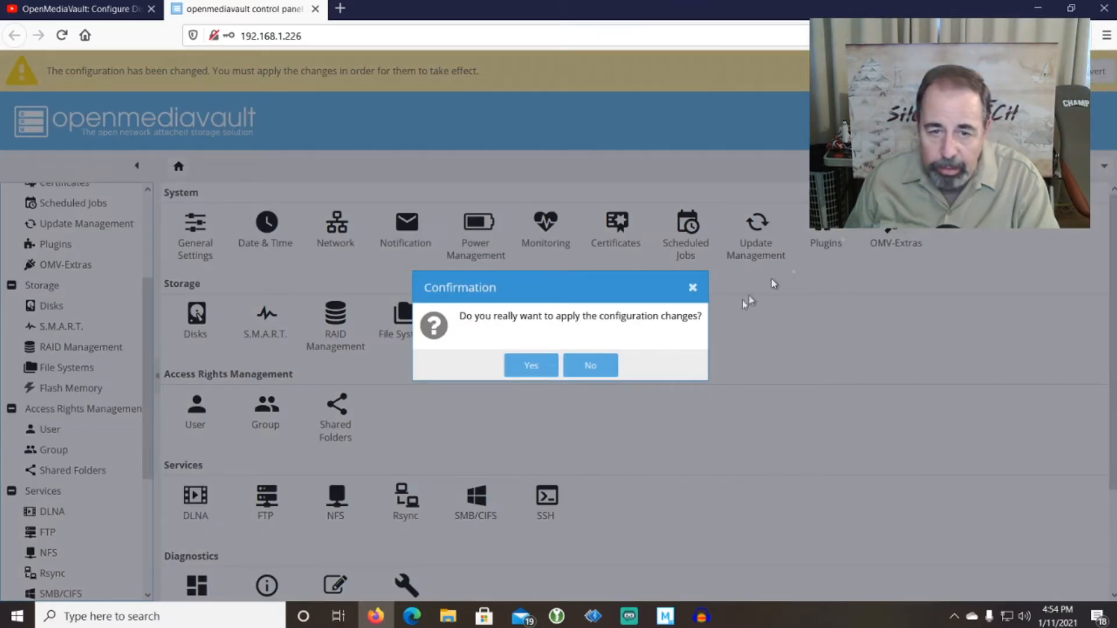
left_click(542, 371)
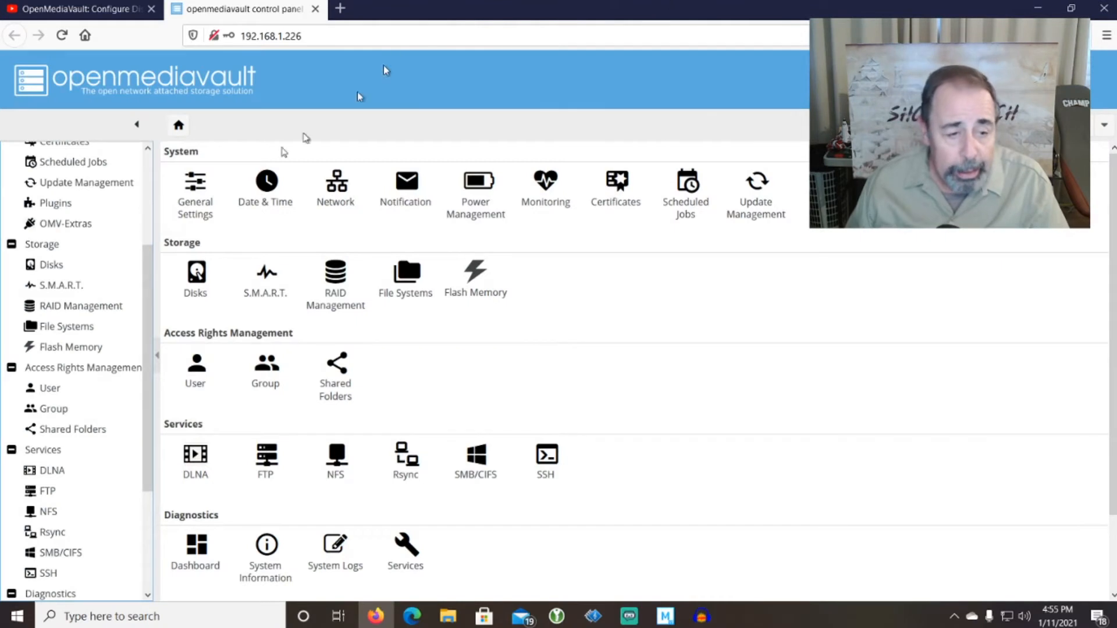
left_click(69, 409)
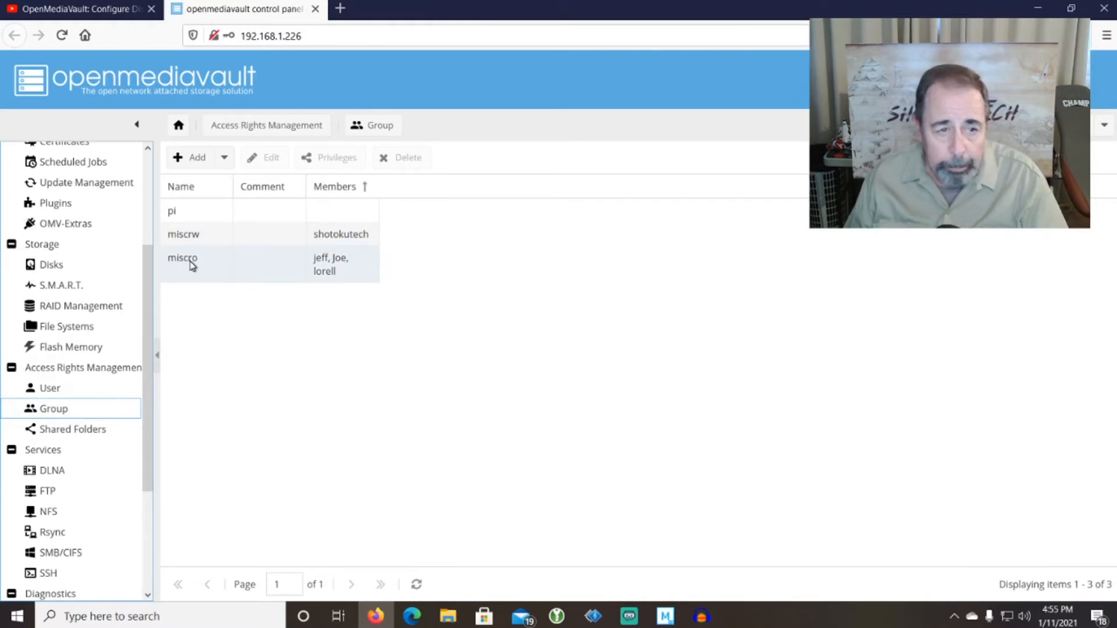
Open the Misc shared folder's ACL dialog, keeping Others at None.
left_click(78, 431)
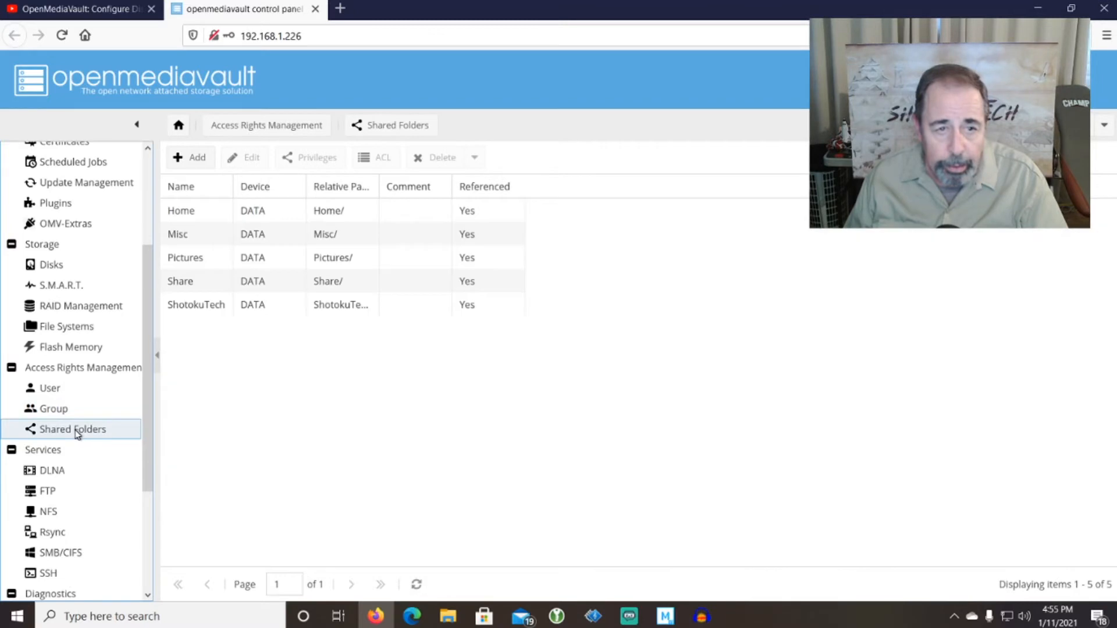
left_click(211, 240)
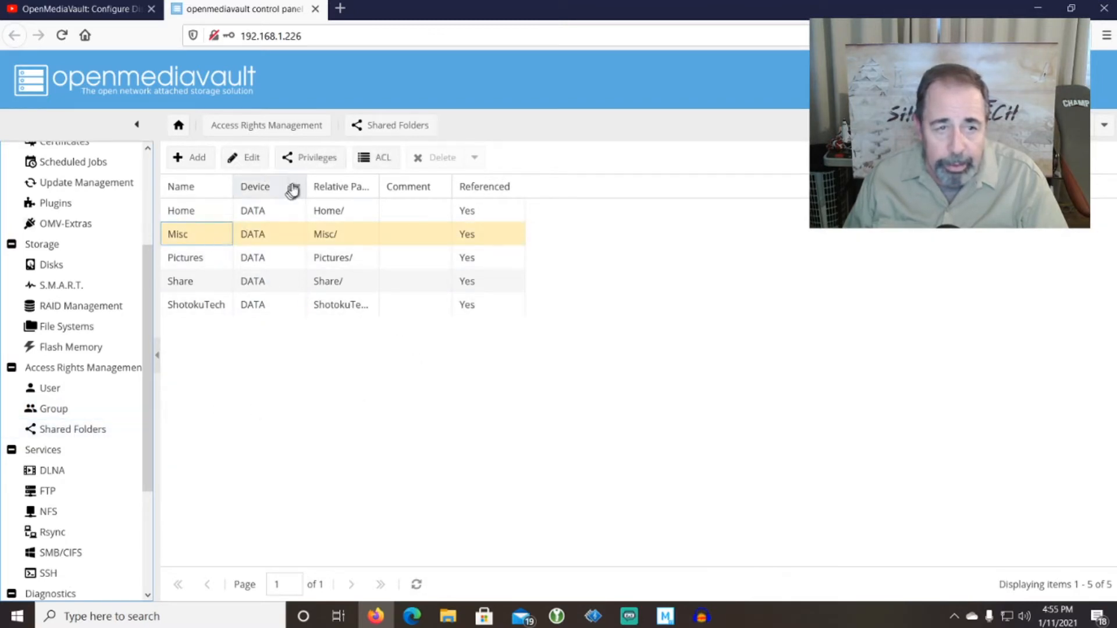
left_click(374, 164)
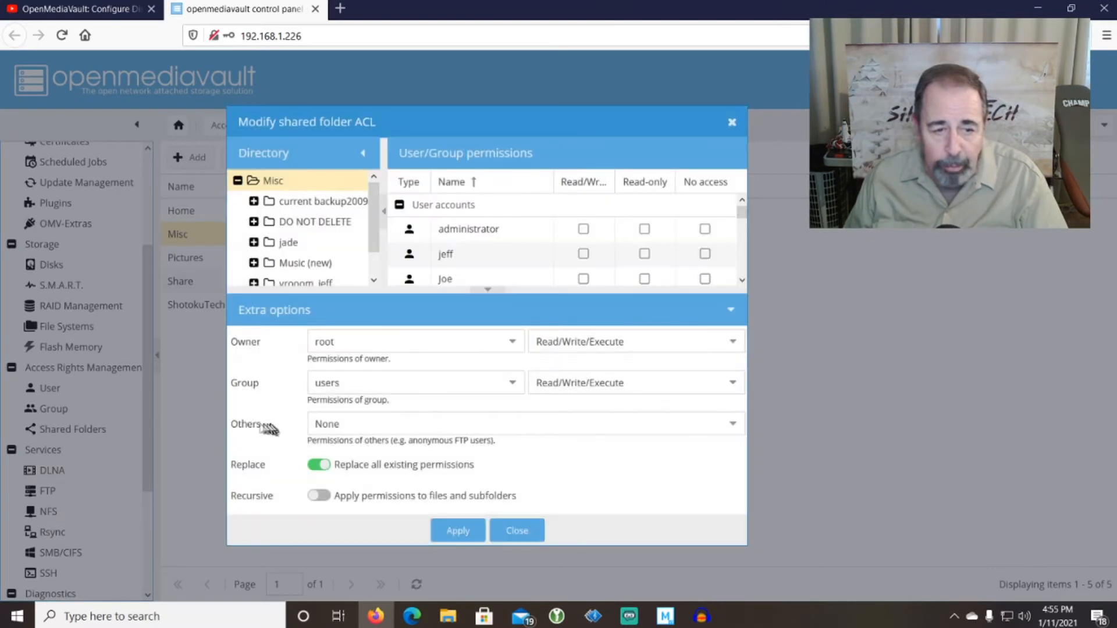
left_click(370, 424)
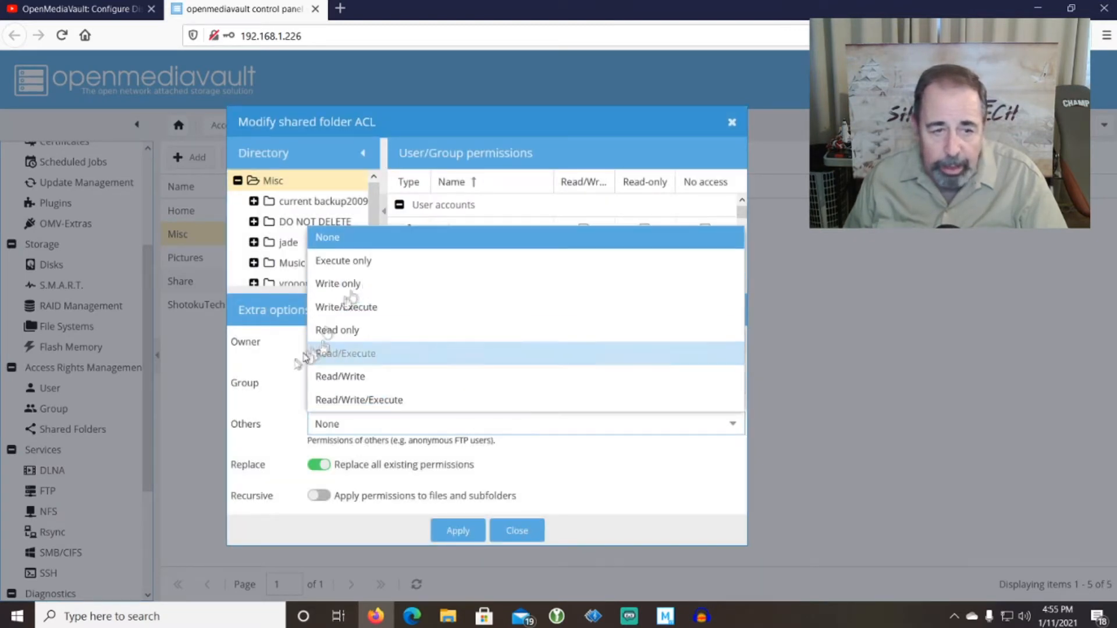
left_click(436, 444)
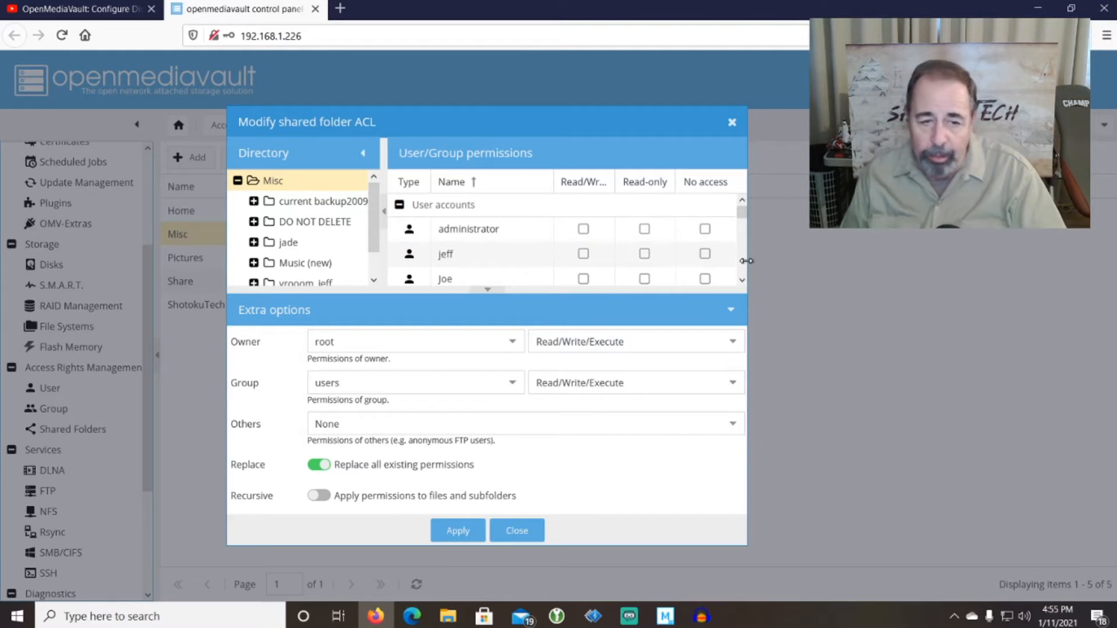
Set users to Read only, miscro read-only, miscrw read/write, and apply the Misc ACL.
left_click(732, 384)
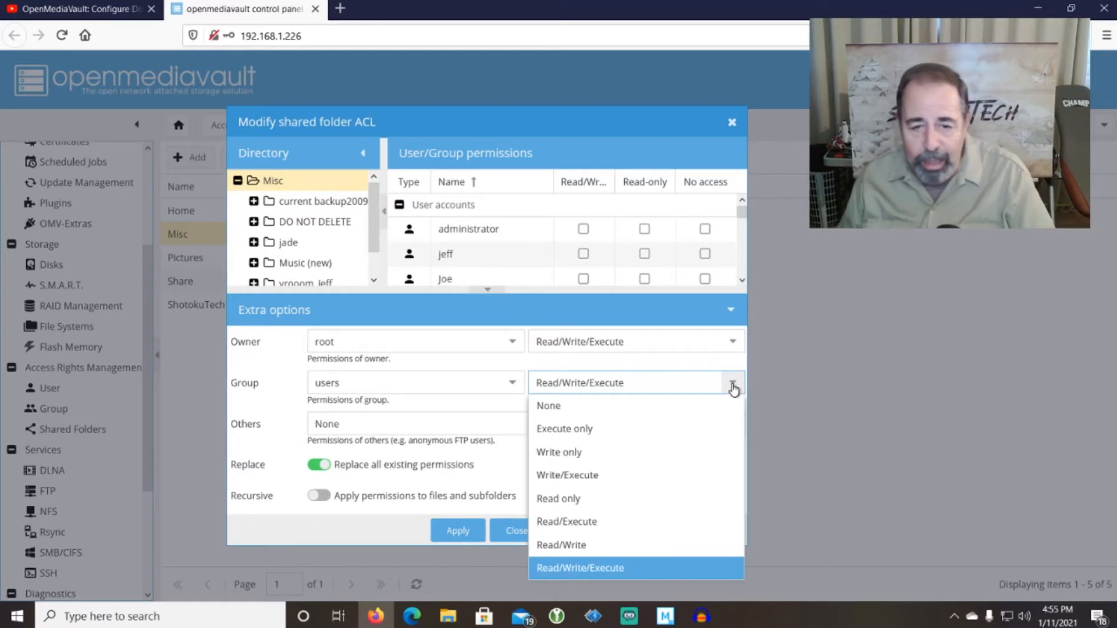
left_click(593, 498)
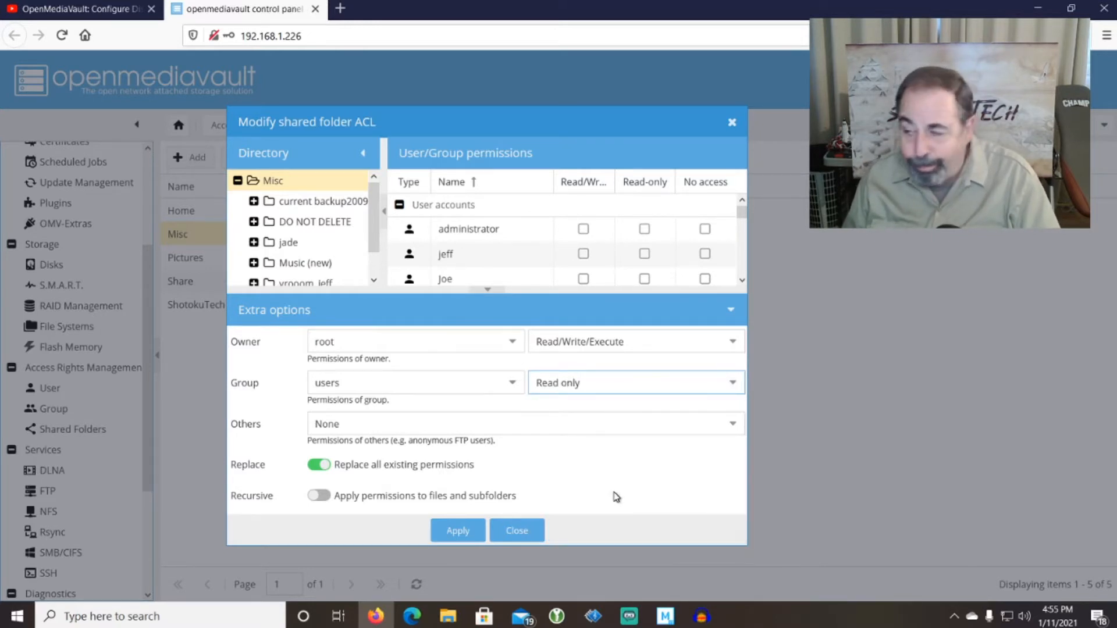
scroll(576, 265, "down", 2)
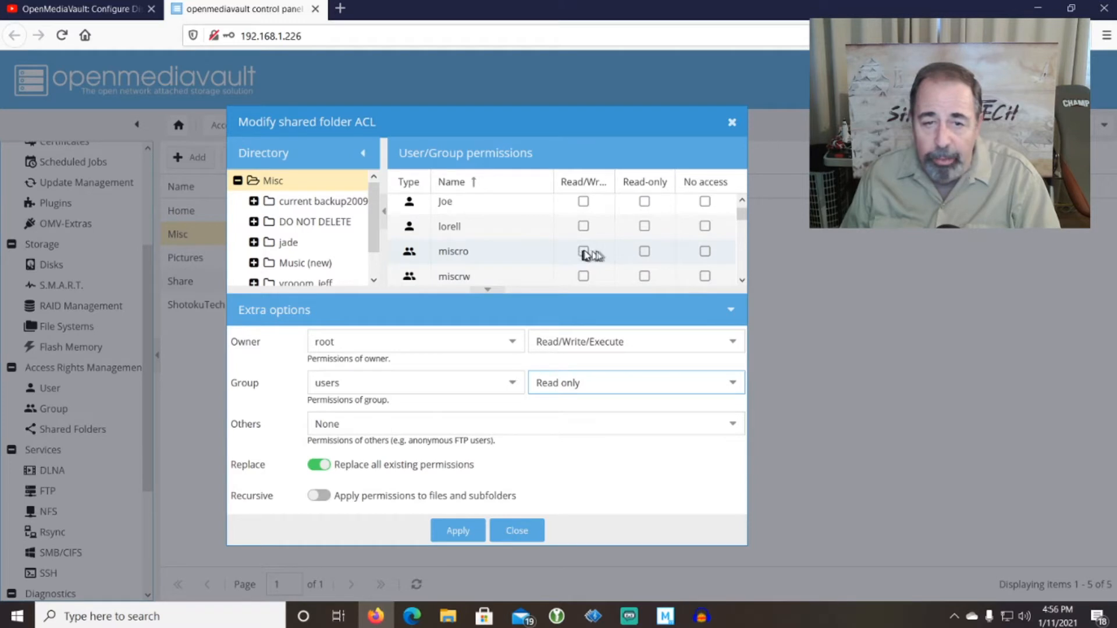
left_click(644, 252)
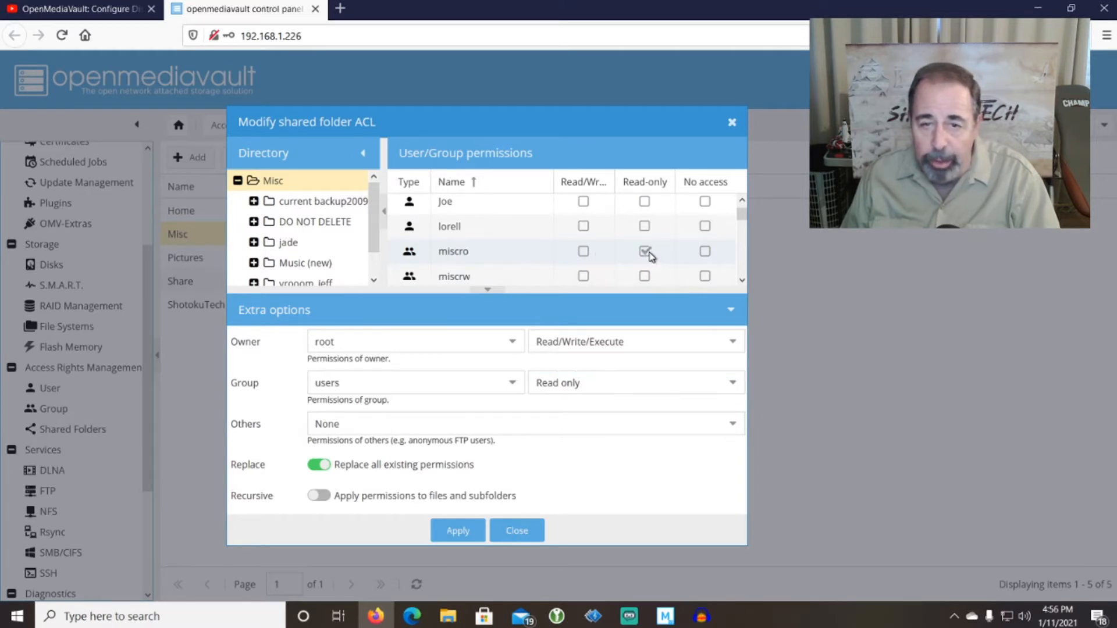
left_click(584, 278)
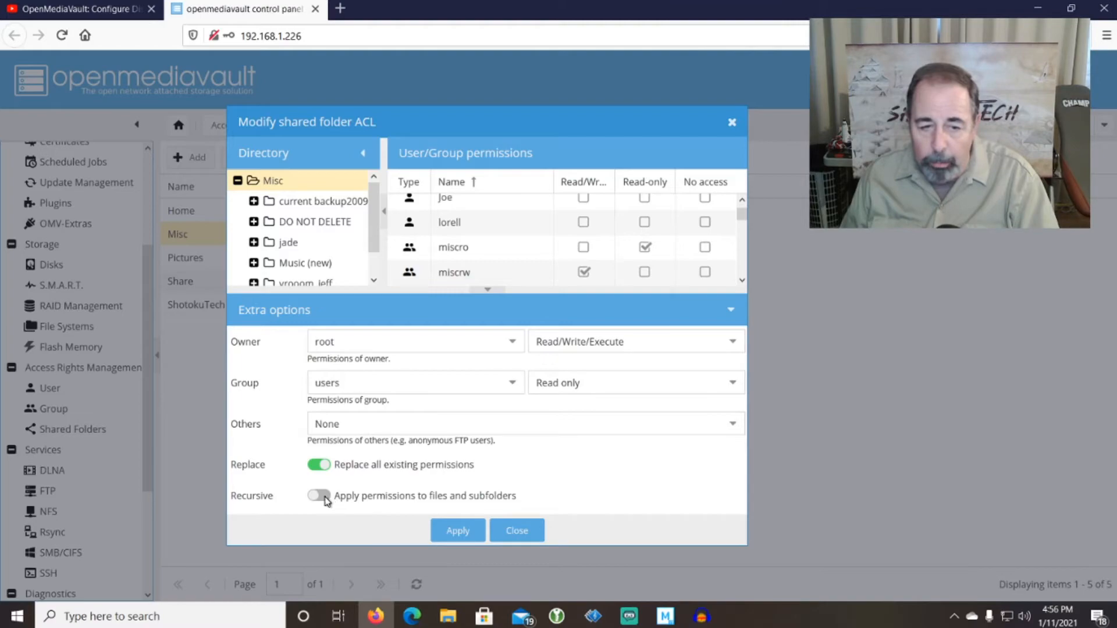
left_click(457, 533)
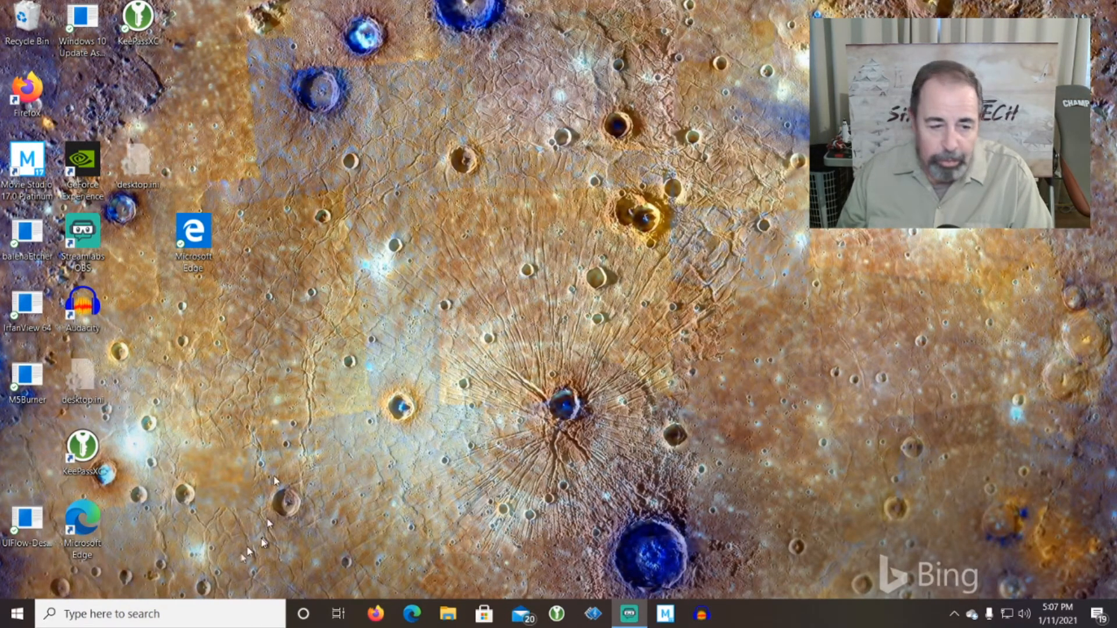
Open \\192.168.1.226\misc from Windows search and sign in with the network username and password.
left_click(185, 617)
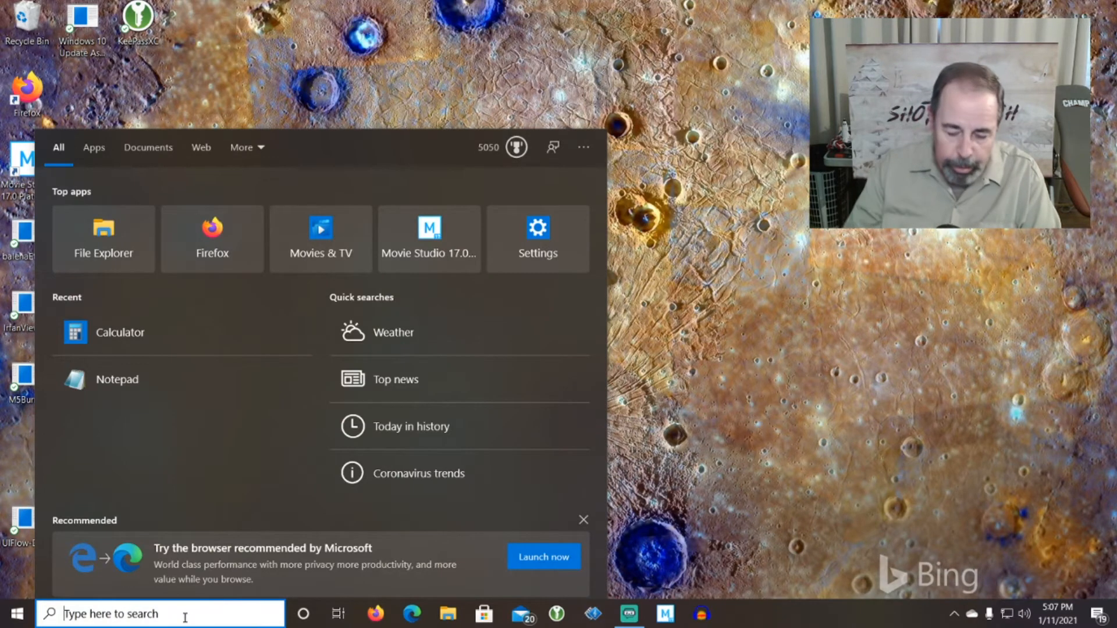
type("W192.168.1.226\\misc")
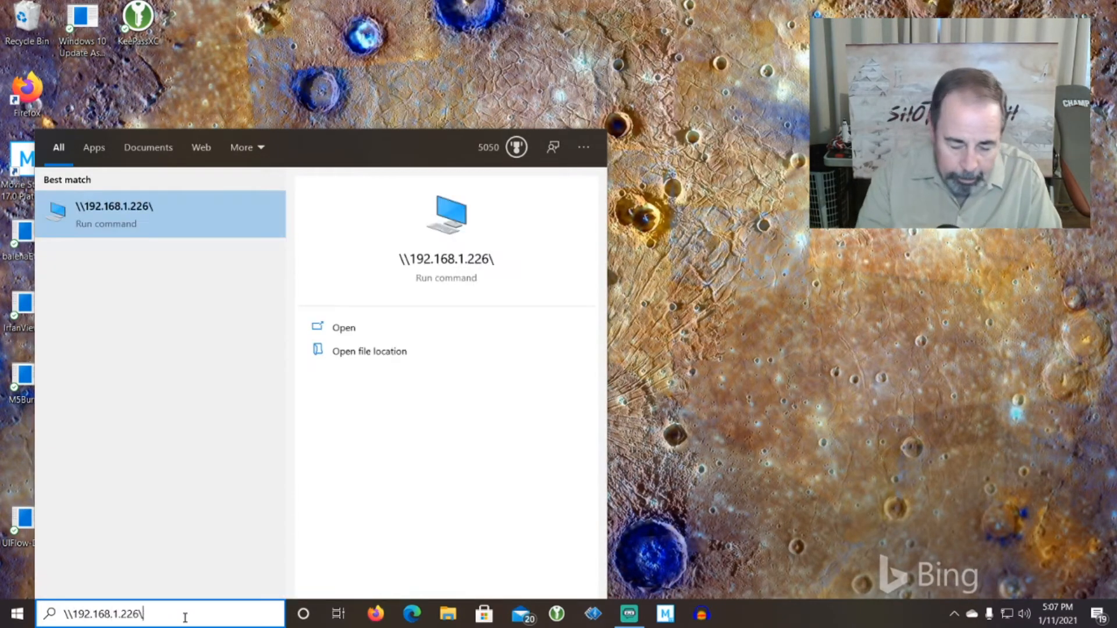
key("Return")
type("shotokutech")
key("Tab")
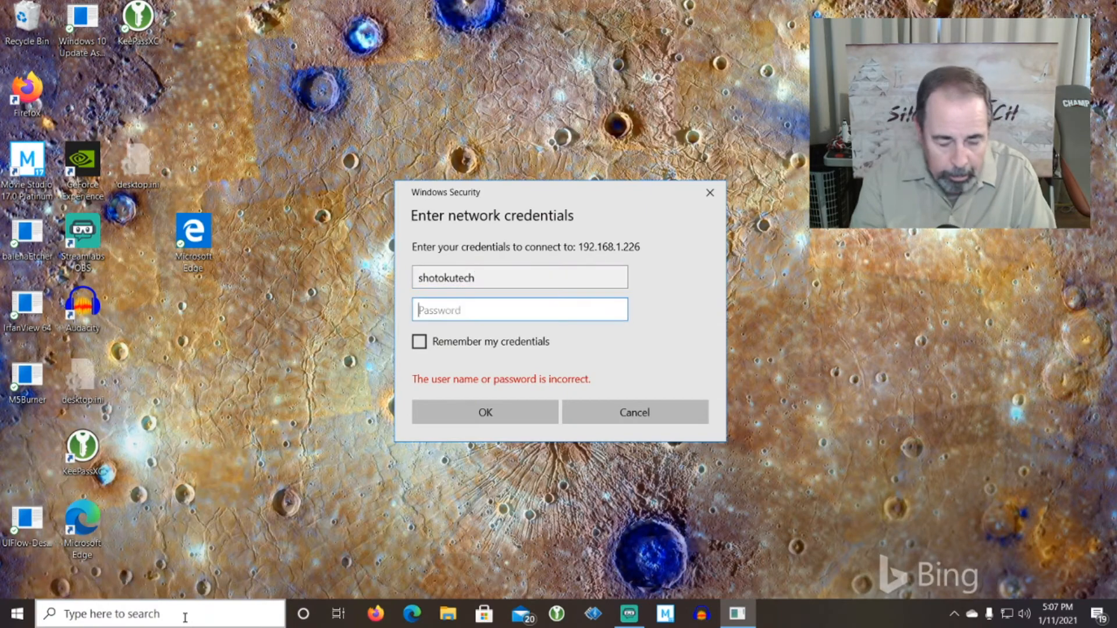
key("Return")
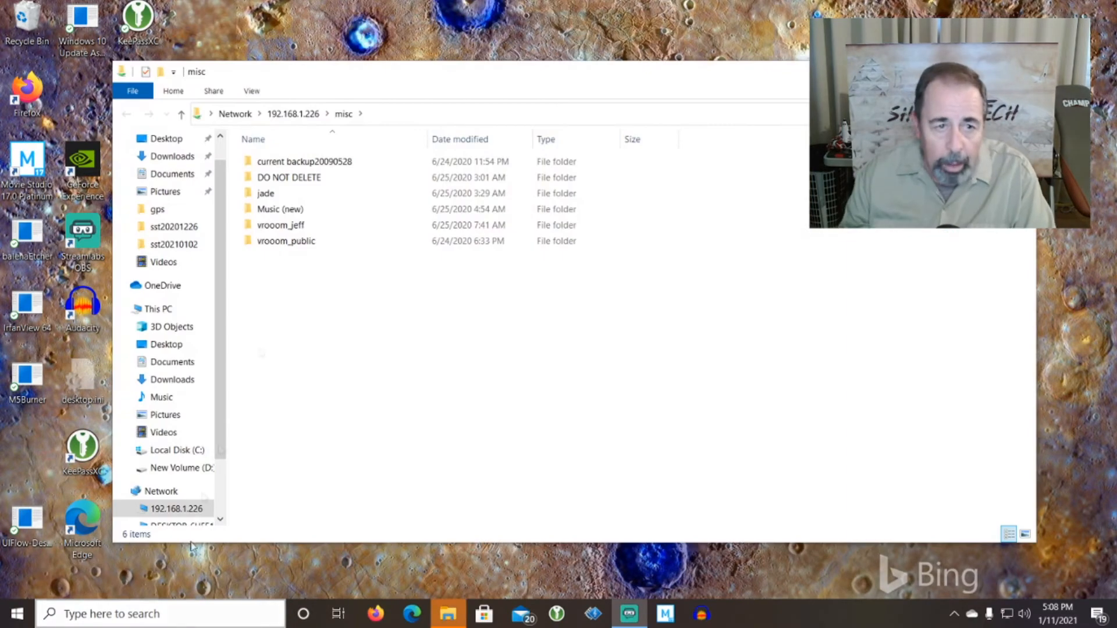
Create a new folder named test inside DO NOT DELETE.
double_click(308, 177)
right_click(318, 263)
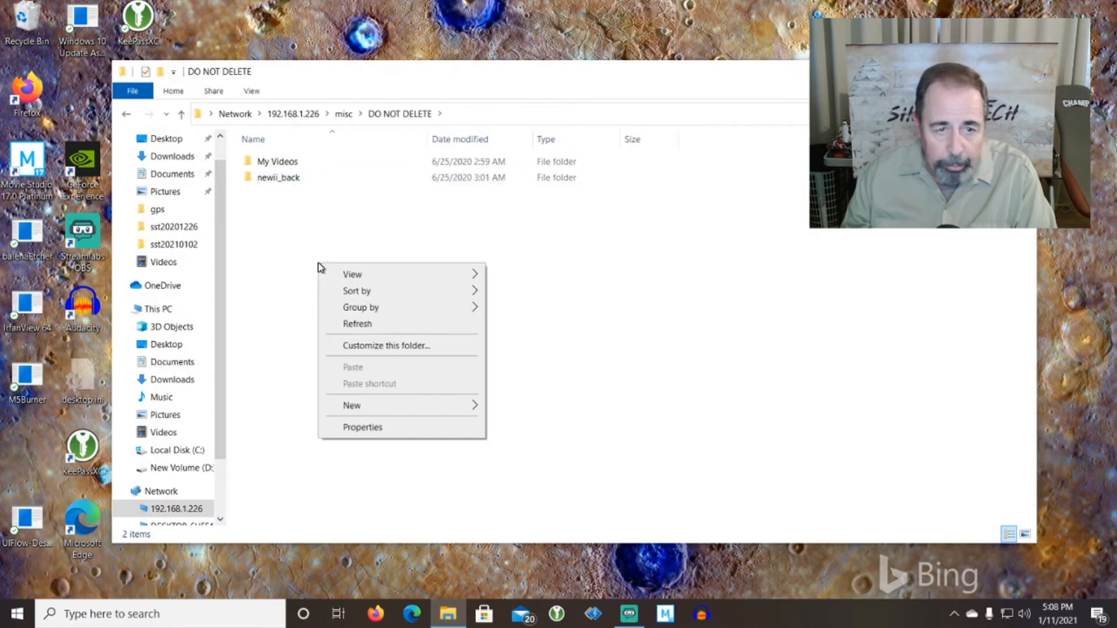
mouse_move(418, 414)
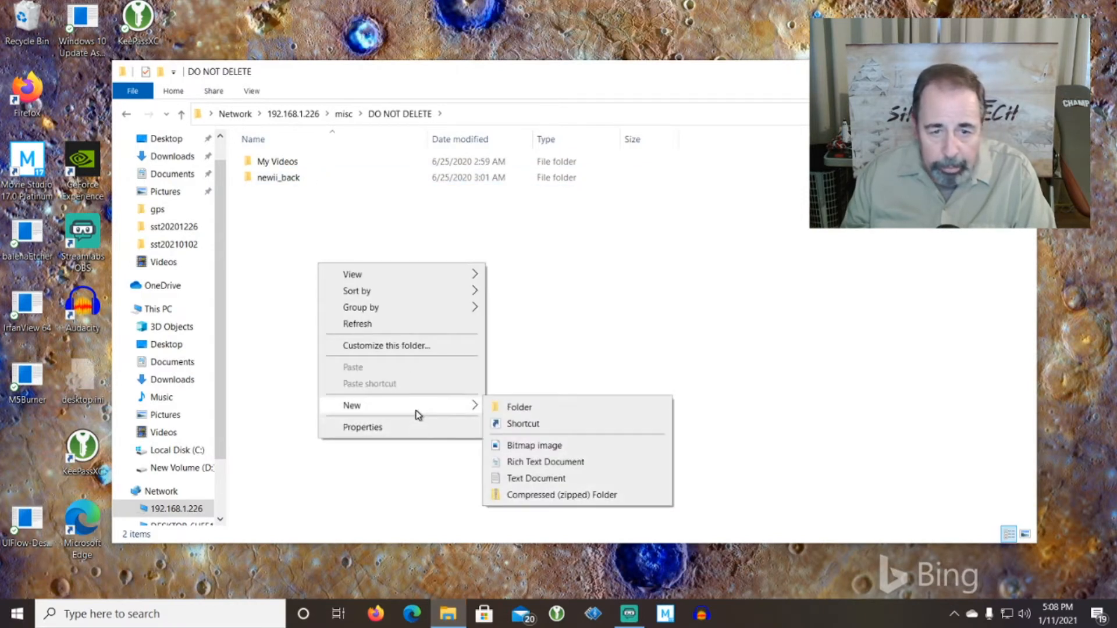
left_click(501, 406)
type("test")
key("Return")
Inside test, create a text document containing 'hello' and save it.
double_click(291, 193)
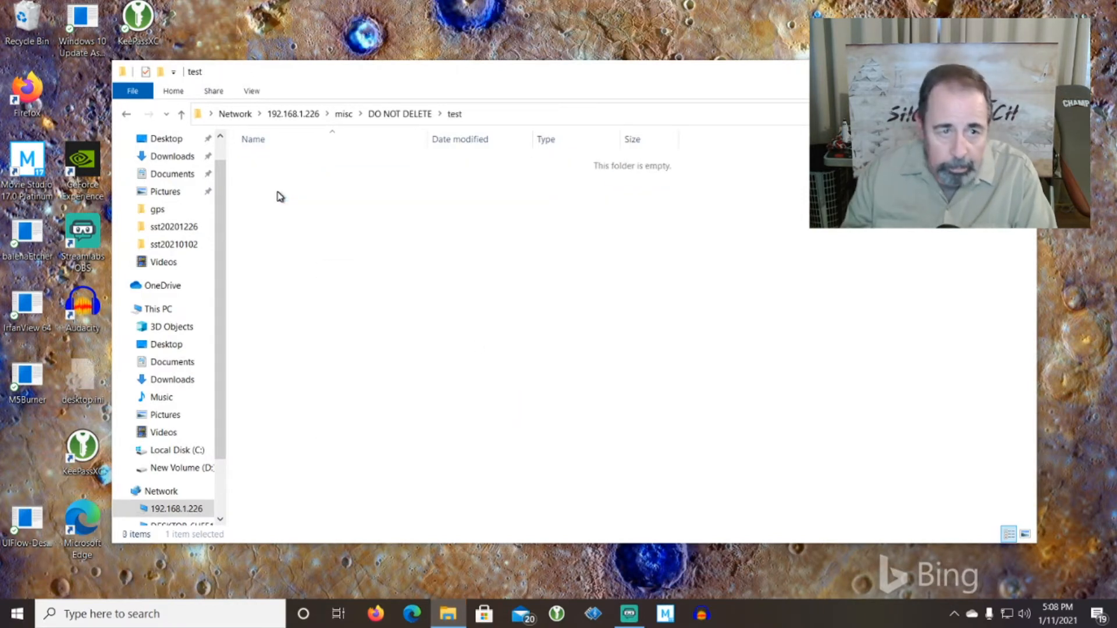
right_click(317, 222)
mouse_move(444, 384)
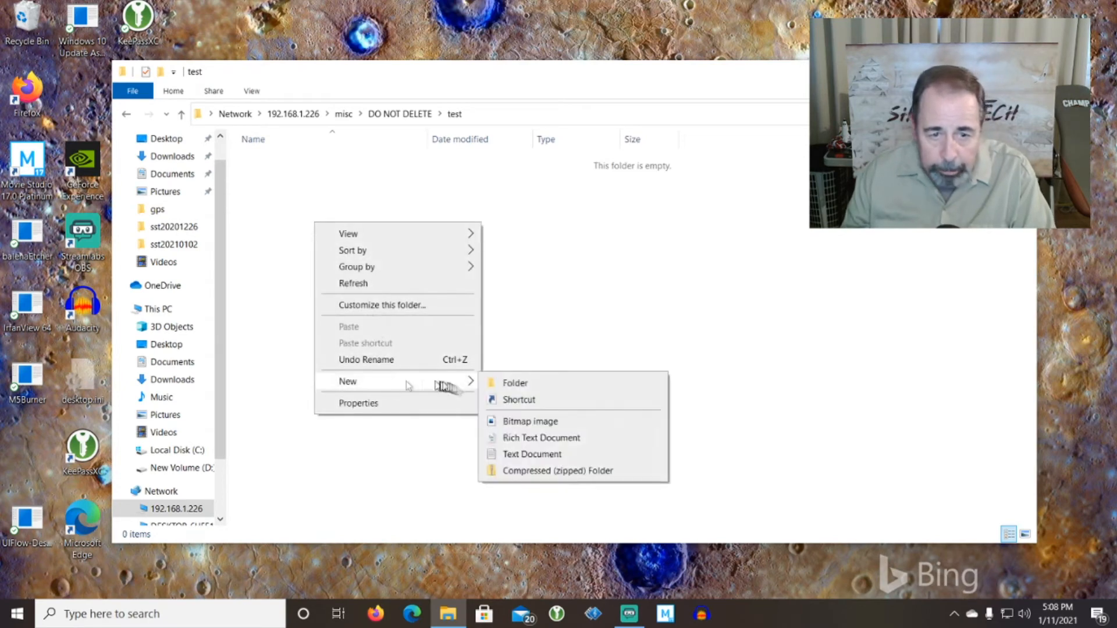
left_click(516, 454)
key("Return")
key("Return")
type("hello")
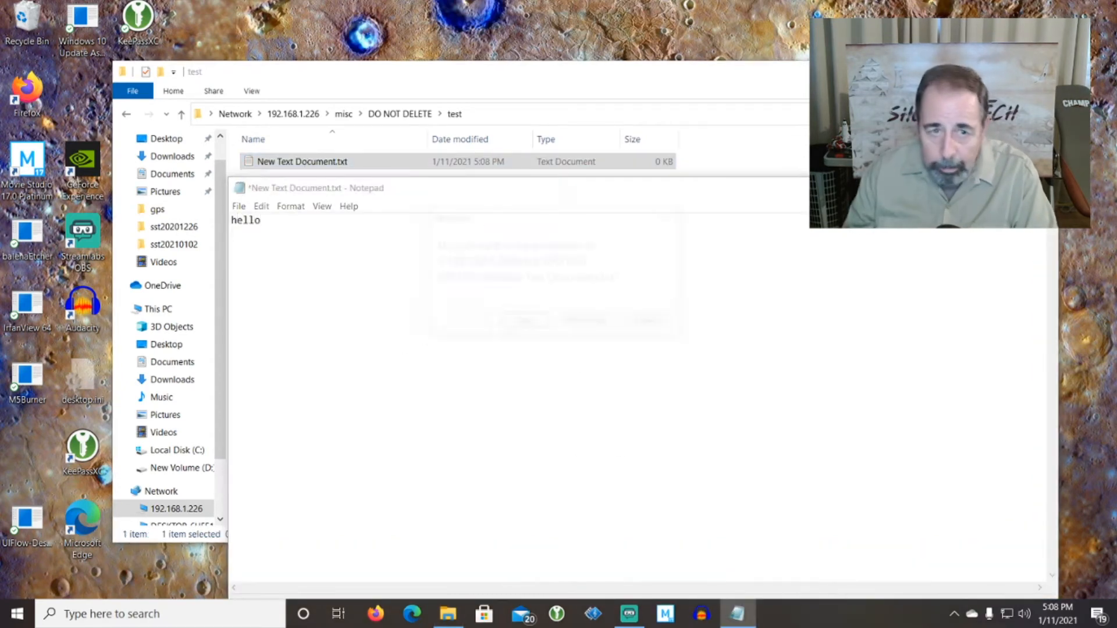
left_click(527, 319)
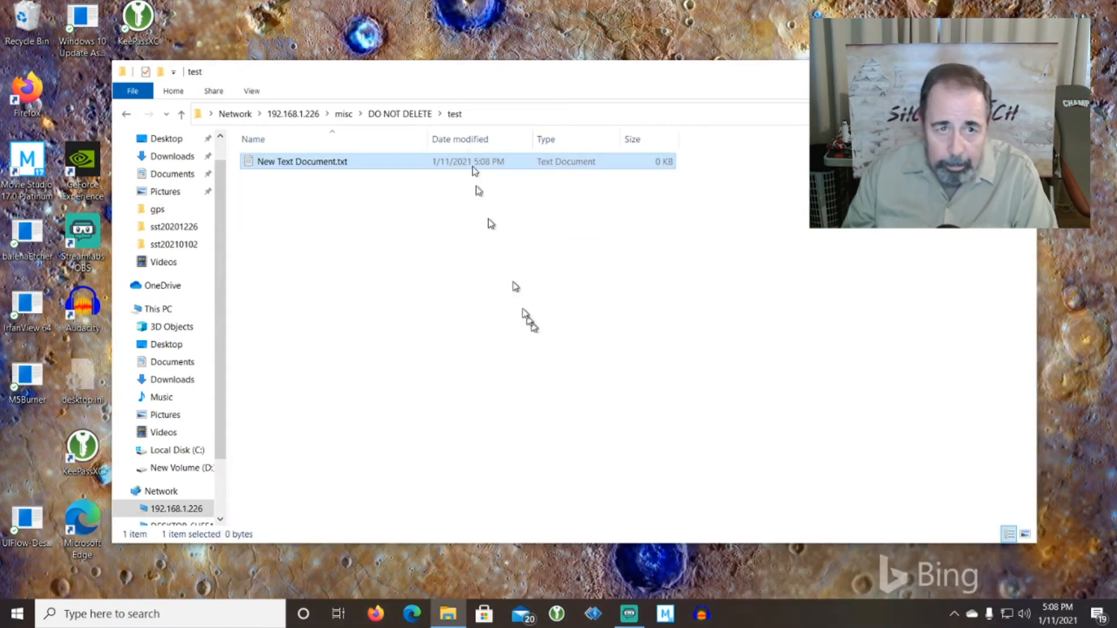
Delete the test folder from DO NOT DELETE.
left_click(384, 114)
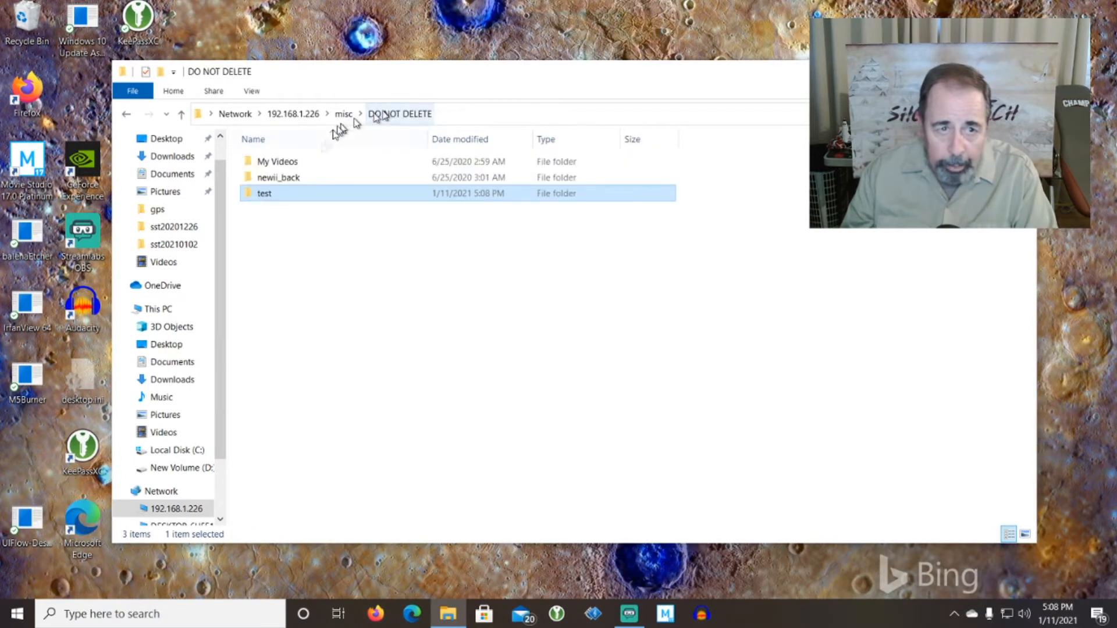
right_click(265, 200)
left_click(305, 387)
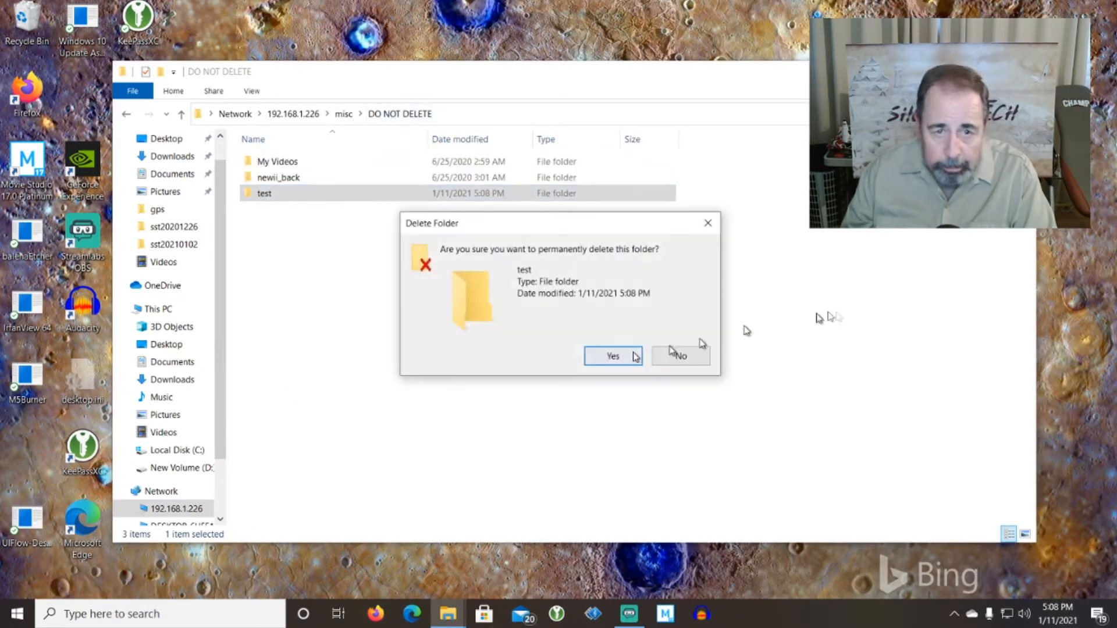
left_click(631, 357)
Delete Avidemux MP4.js from the downloads folder in vrooom_jeff.
left_click(288, 229)
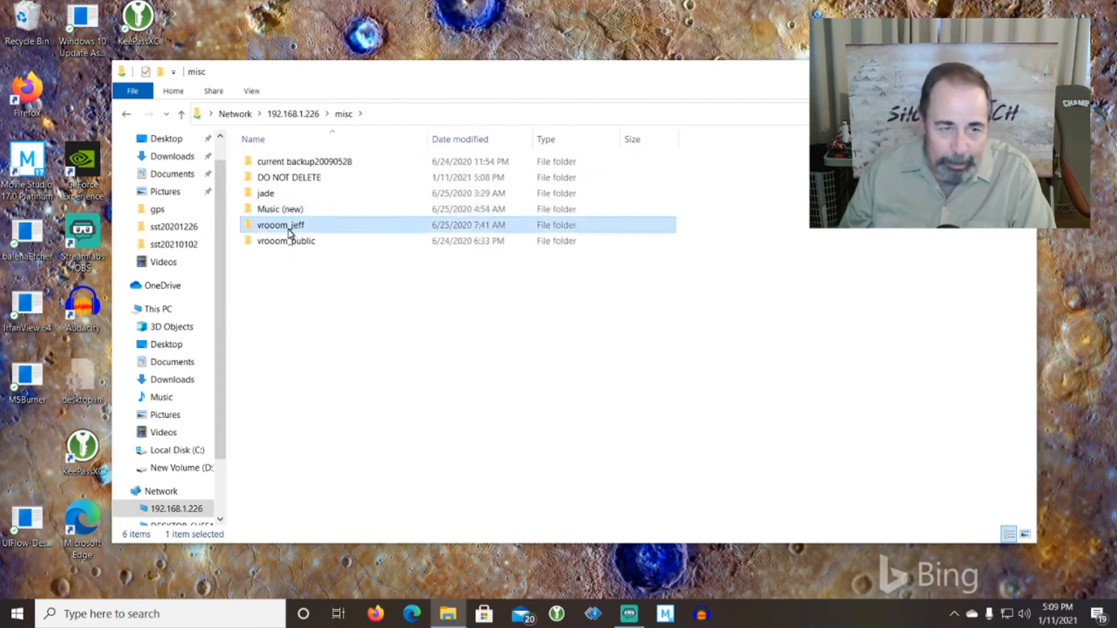
double_click(288, 229)
double_click(263, 195)
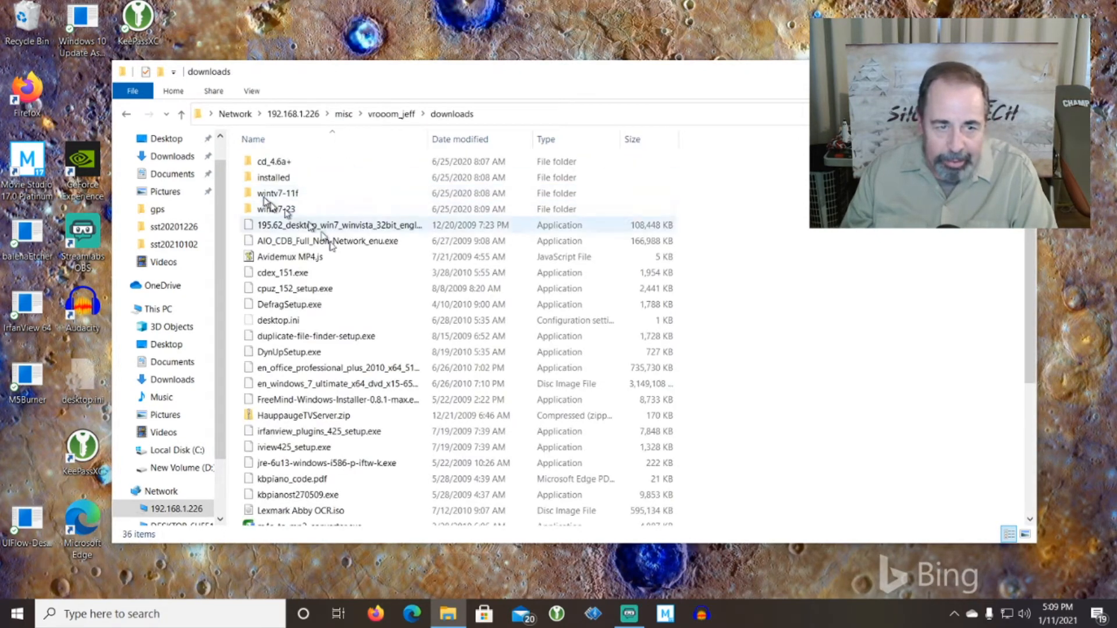
left_click(294, 262)
right_click(294, 257)
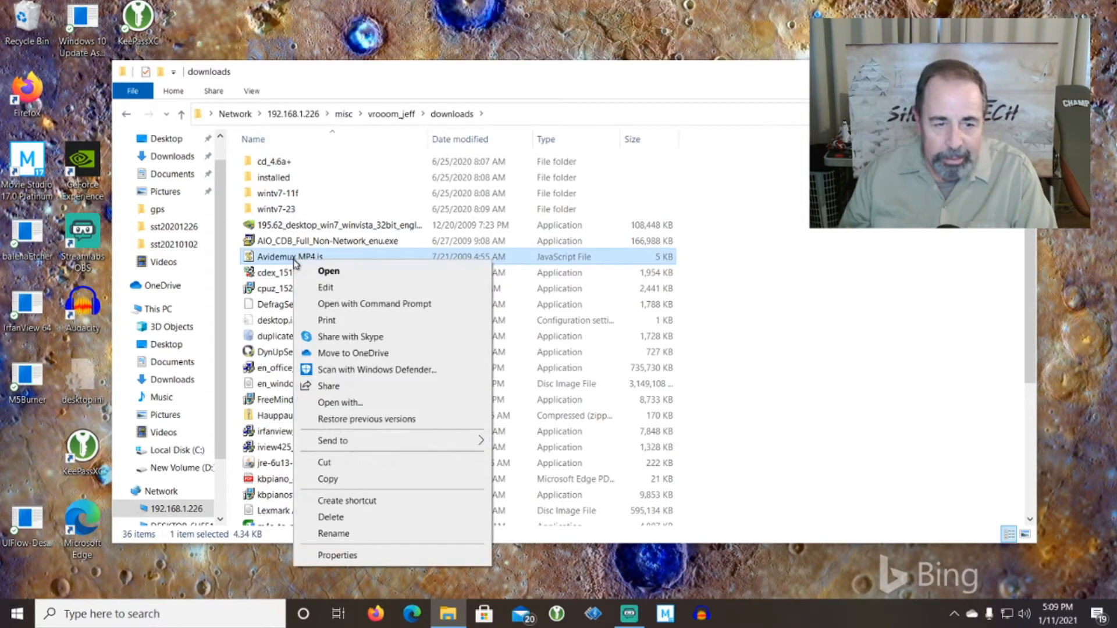
left_click(340, 516)
left_click(633, 354)
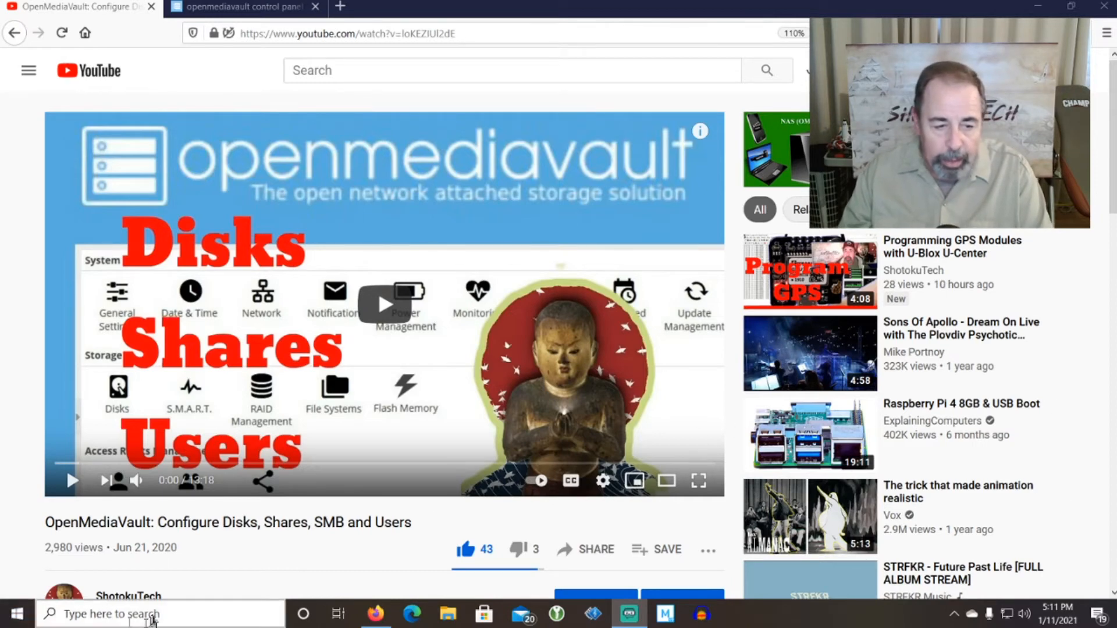
Reopen \\192.168.1.226\misc from Windows search and sign in as the other user.
left_click(157, 615)
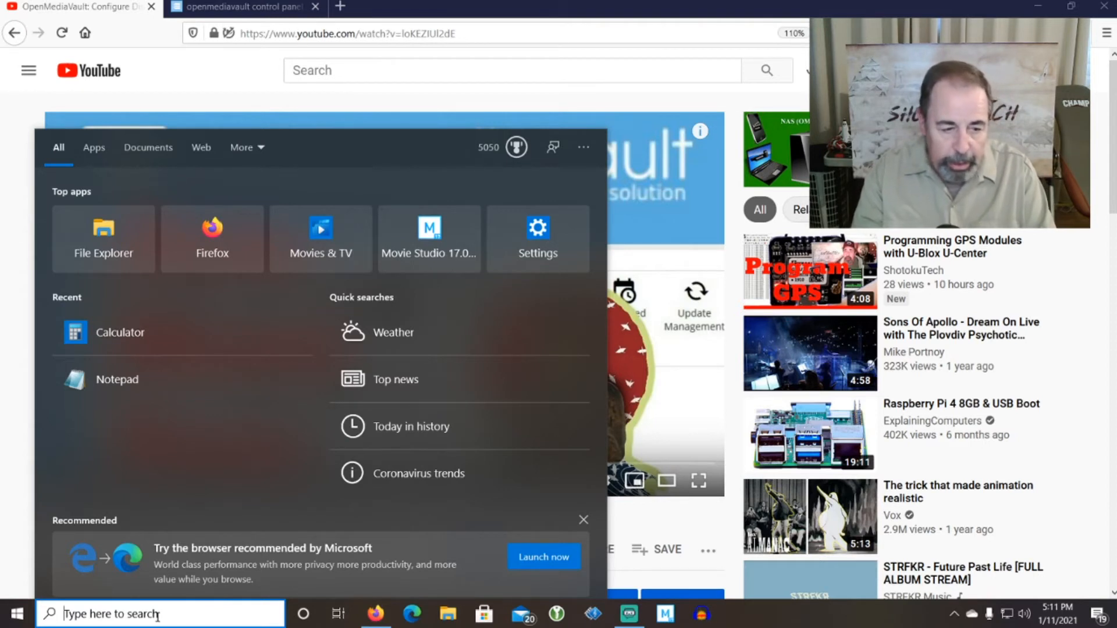
type("\\\\")
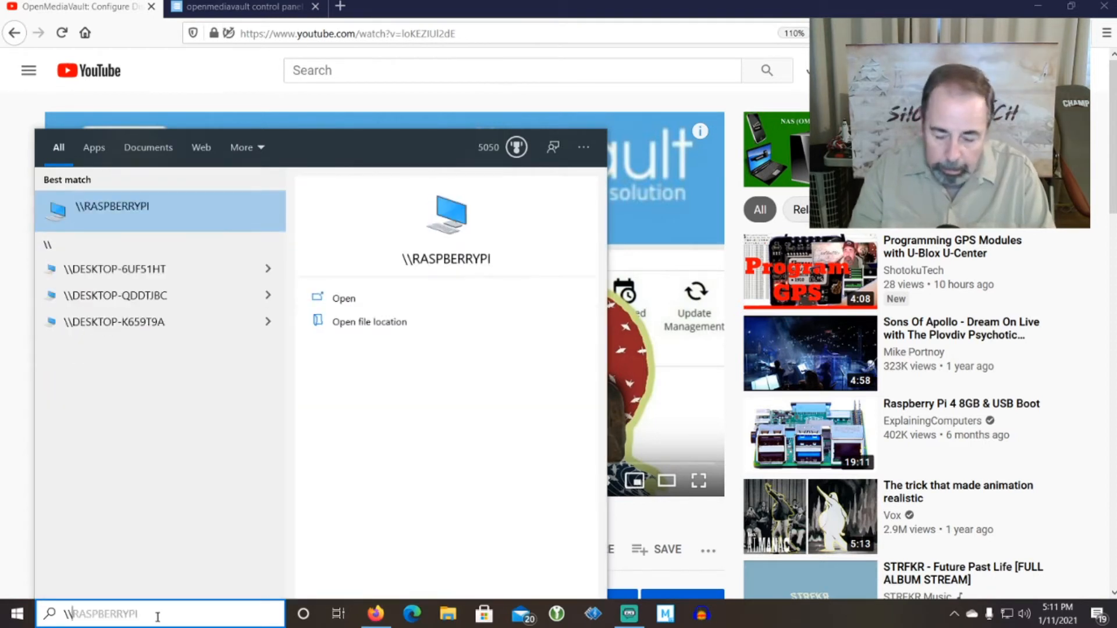
type("192.168.1.226\\misc")
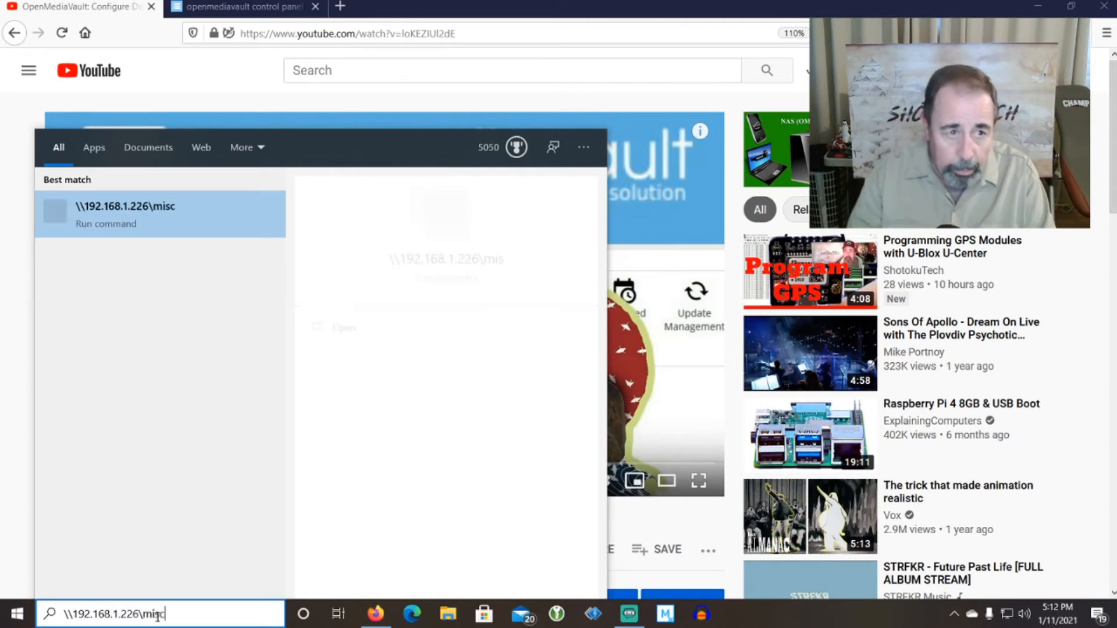
key("Return")
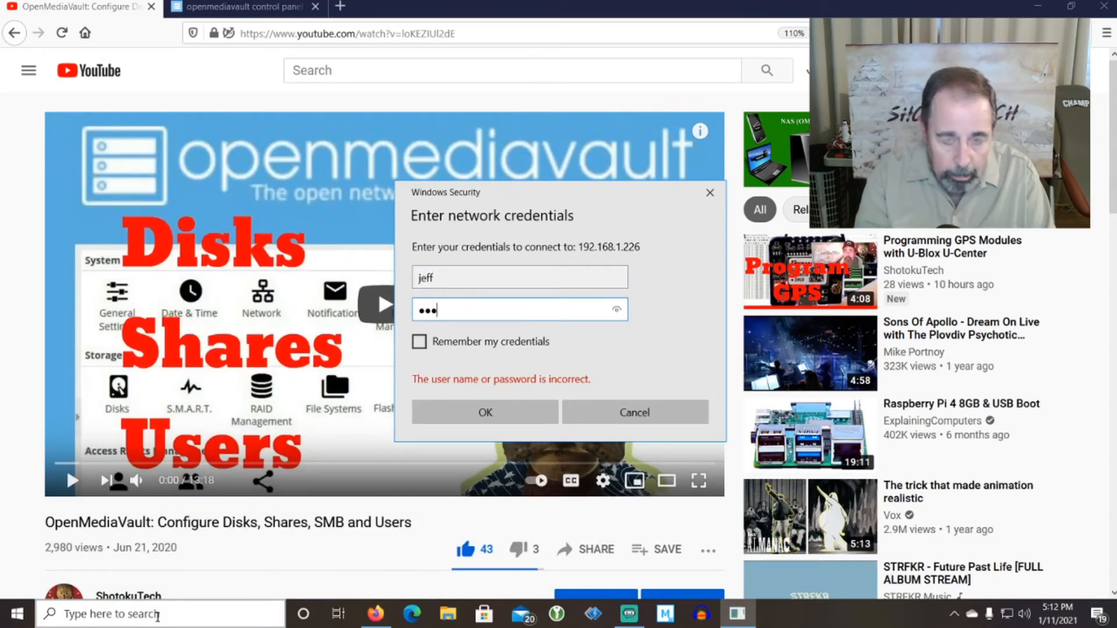
key("Return")
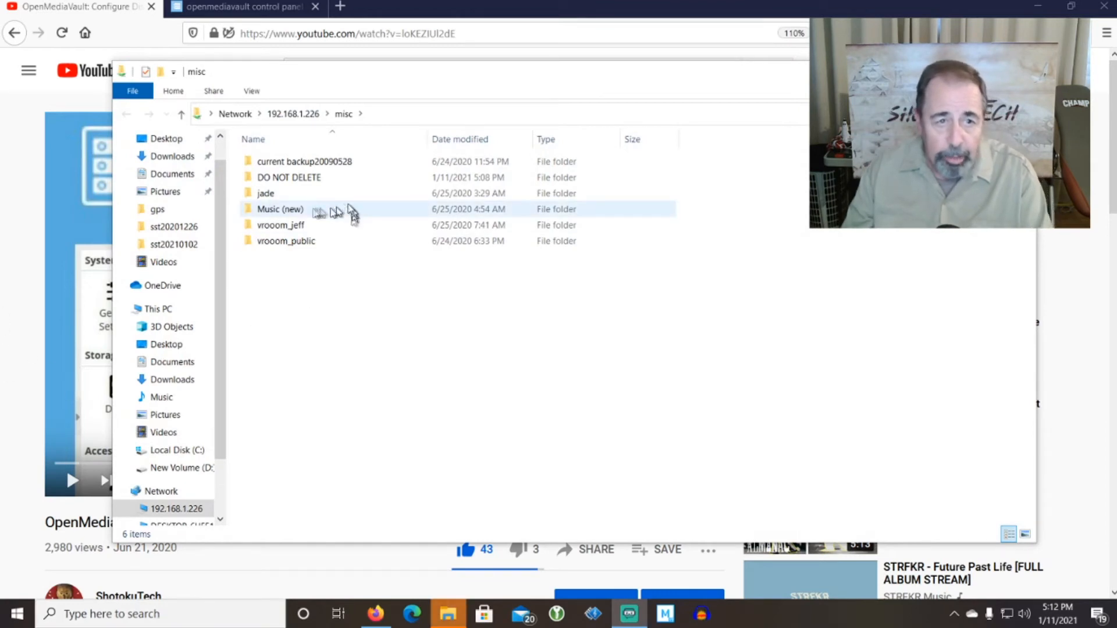
In vrooom_jeff, try creating a new folder and dismiss the Access Denied refusal.
double_click(273, 226)
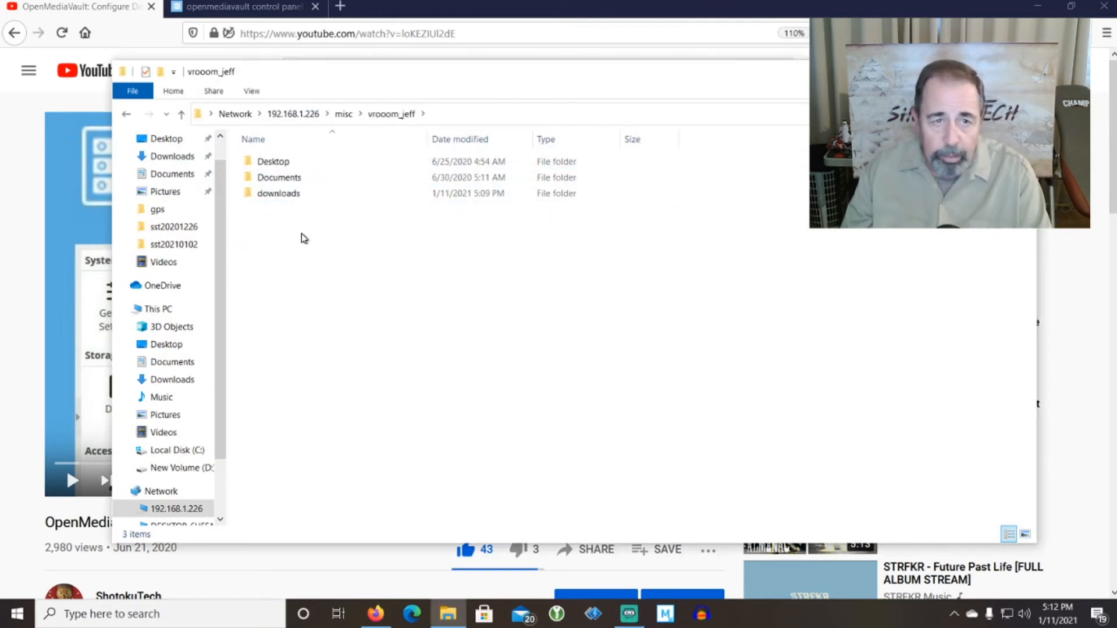
right_click(304, 272)
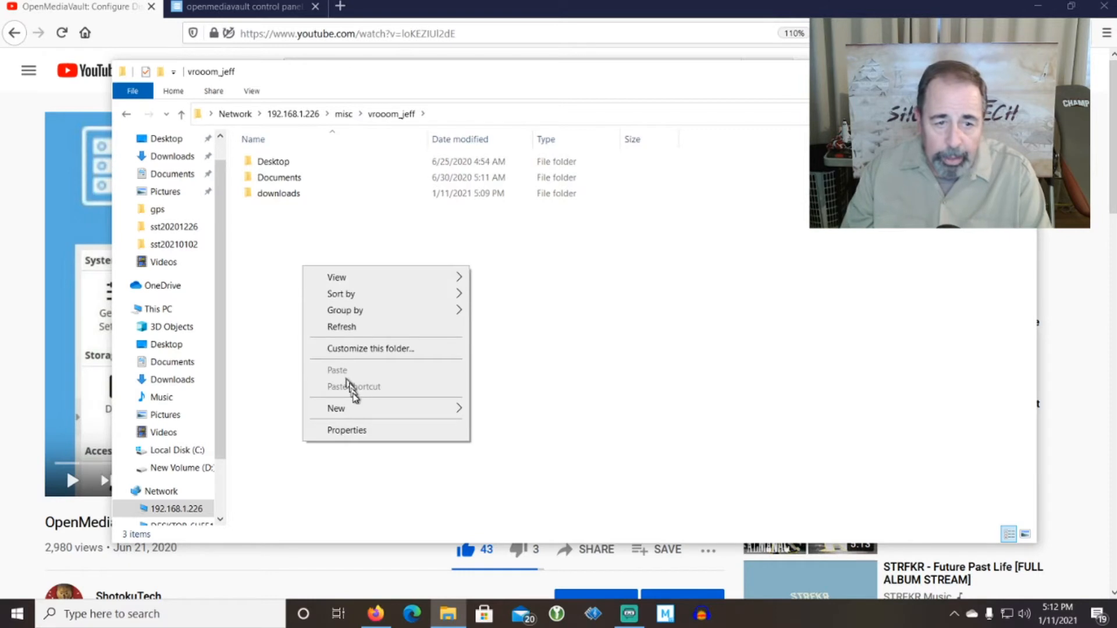
mouse_move(363, 408)
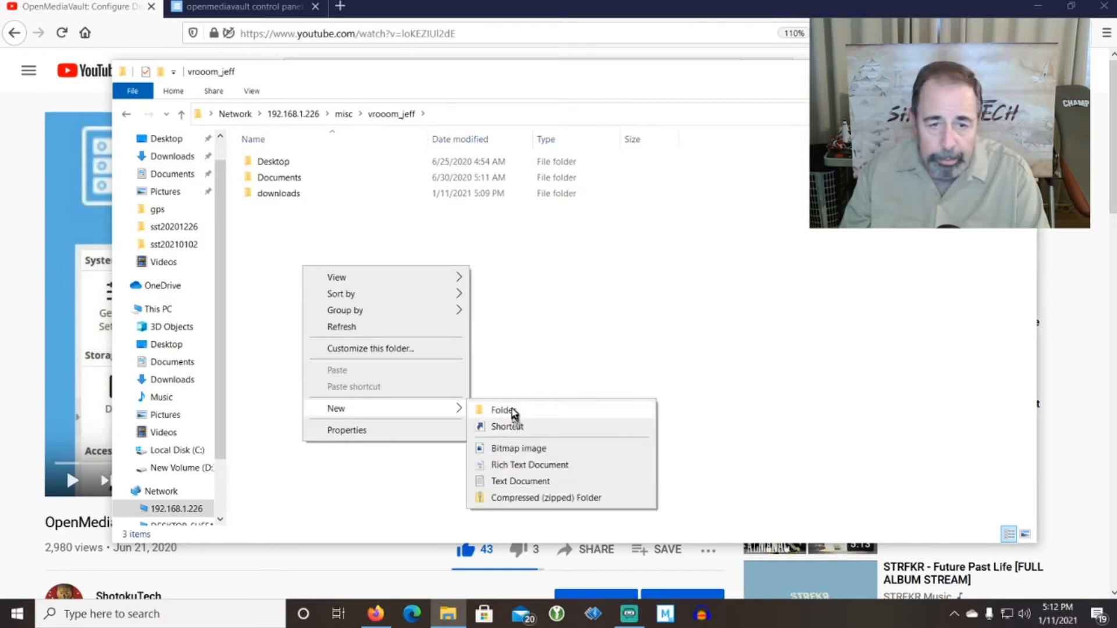
left_click(488, 410)
left_click(681, 356)
Try creating a new text document, retry, cancel the refusal, then open the downloads folder.
right_click(394, 269)
mouse_move(466, 407)
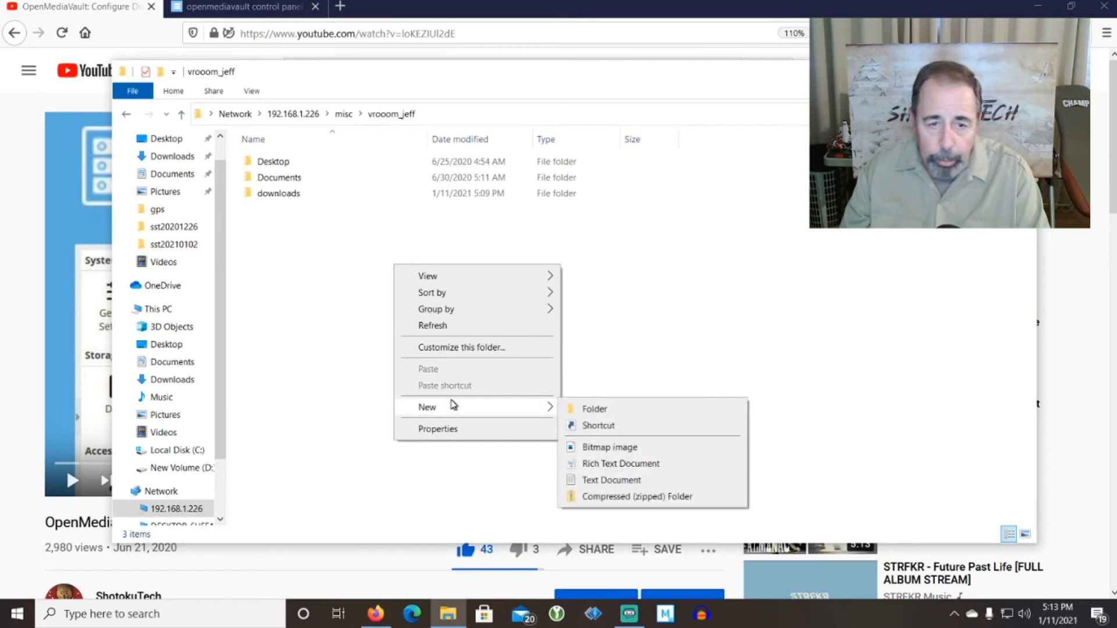
left_click(611, 480)
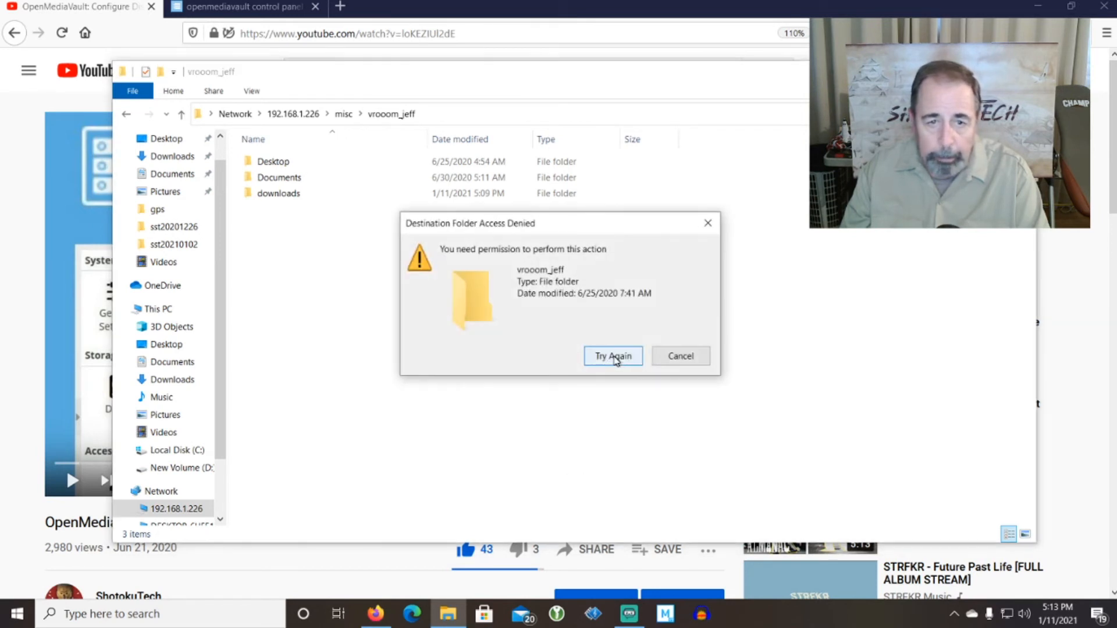
left_click(616, 357)
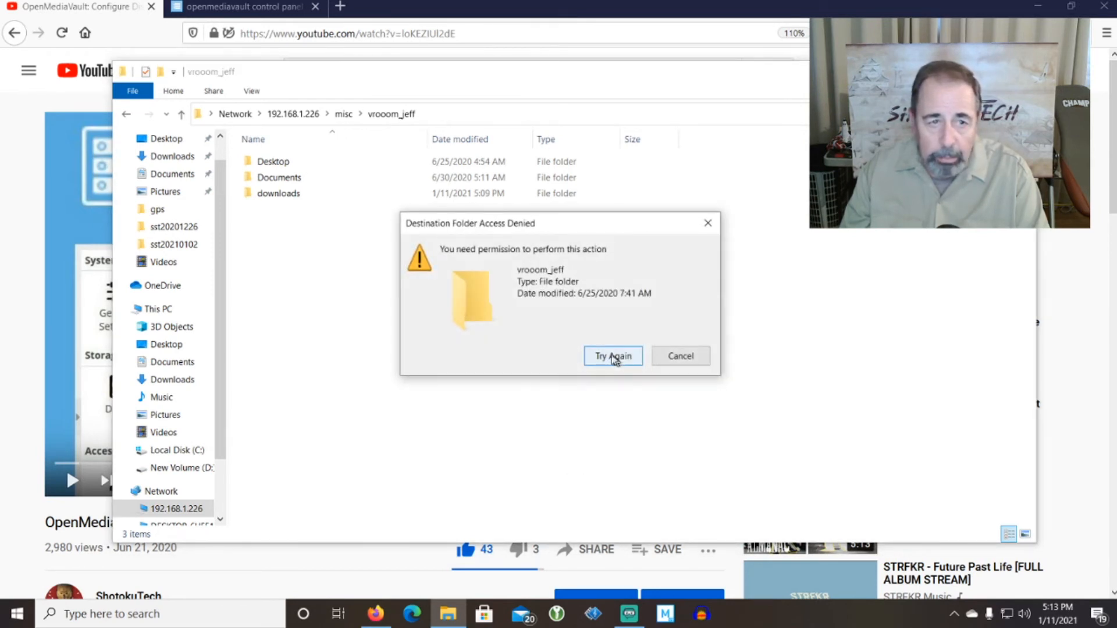
left_click(675, 356)
double_click(278, 194)
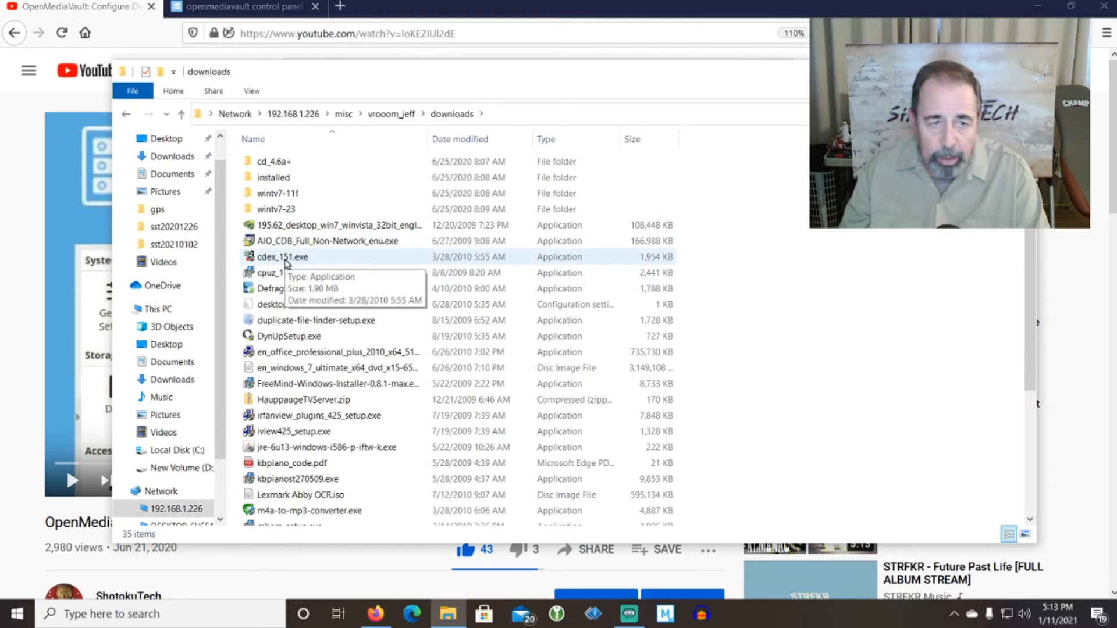
Run cdex_151.exe from the share's downloads folder, accepting the security warning.
double_click(285, 260)
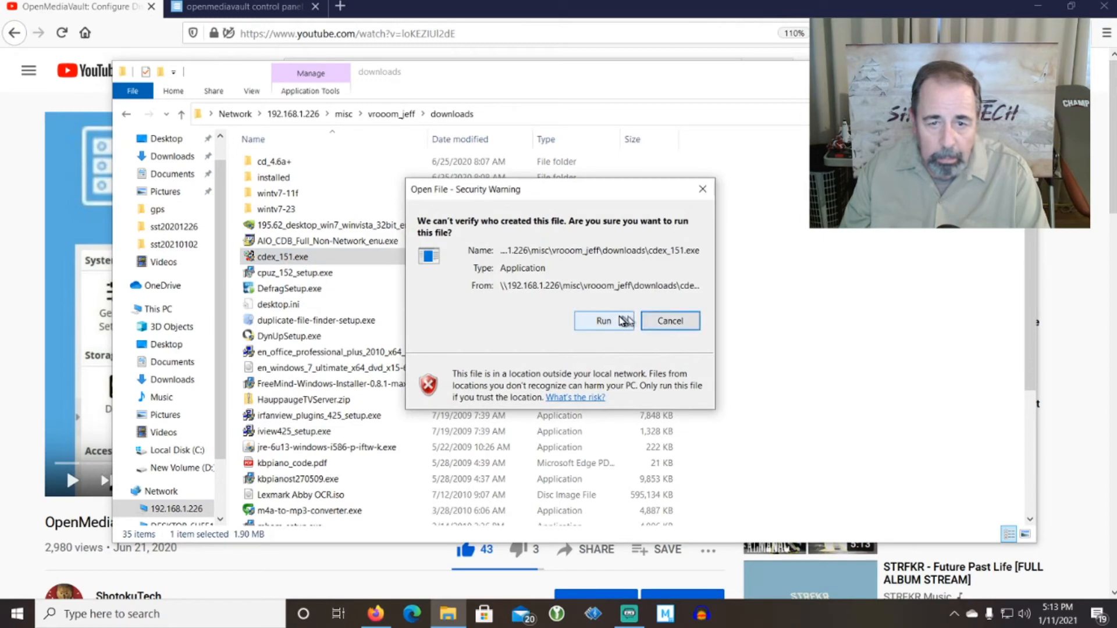
left_click(604, 320)
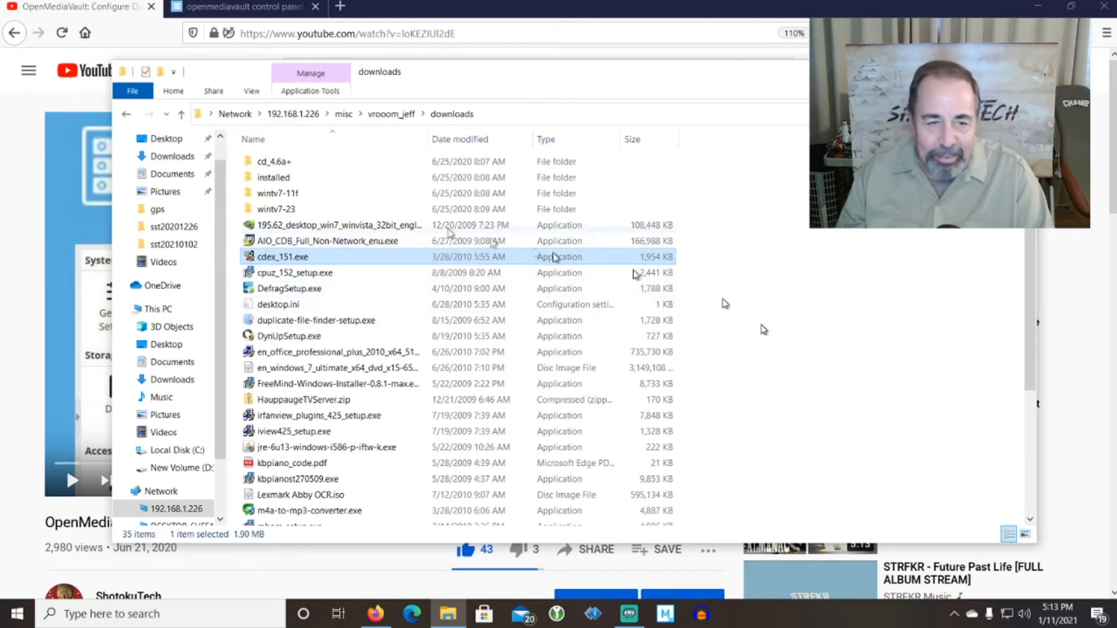
double_click(291, 258)
Try deleting cdex_151.exe and dismiss the File Access Denied message.
right_click(291, 257)
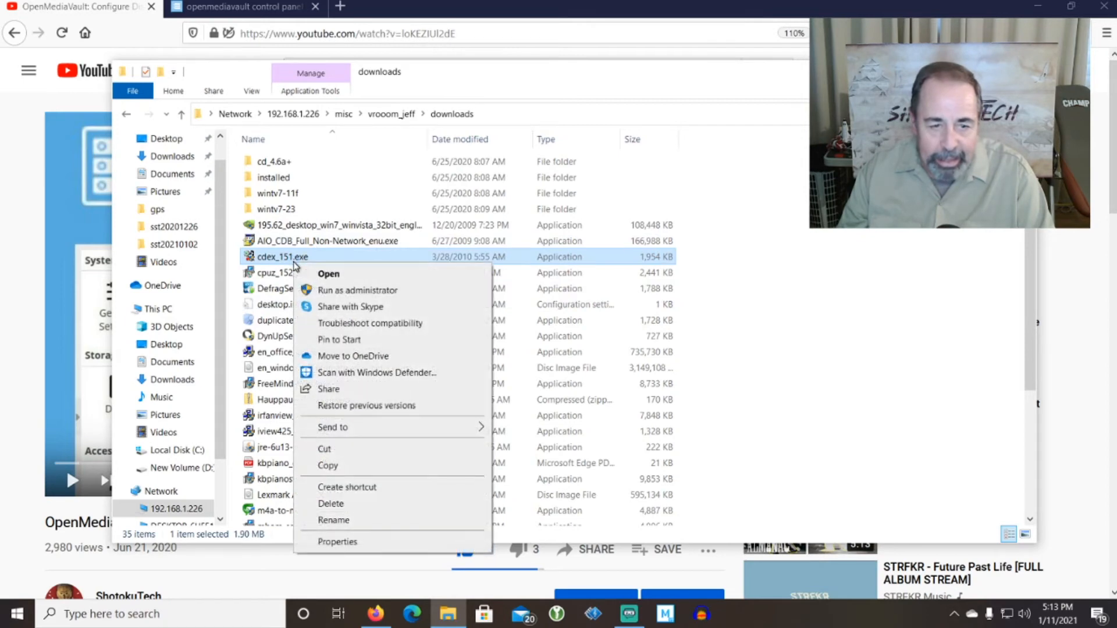
left_click(338, 506)
left_click(617, 318)
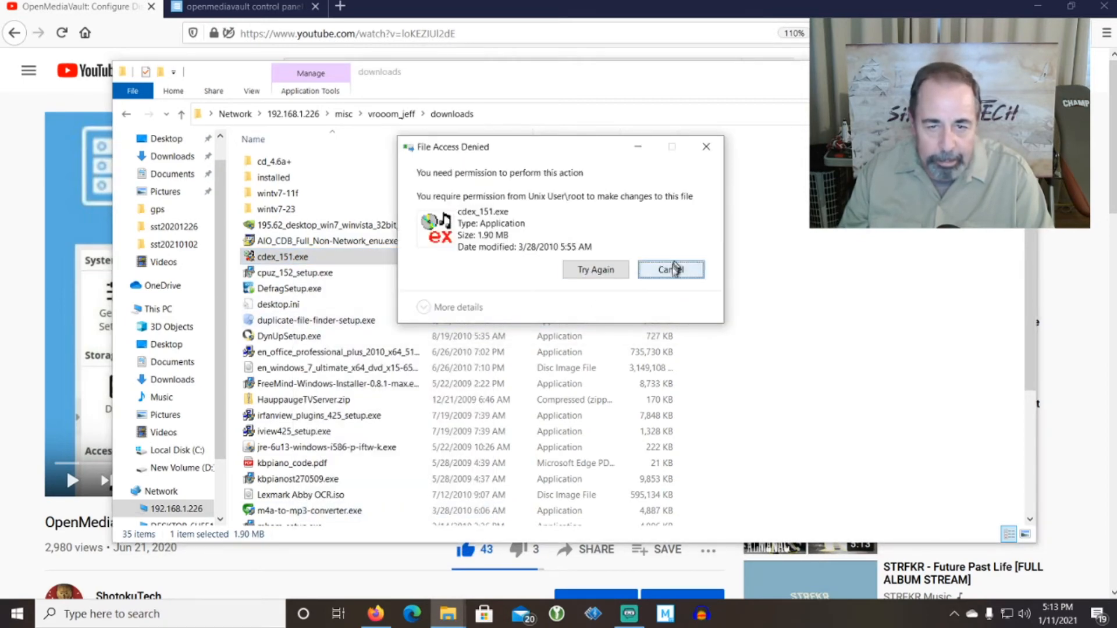
left_click(674, 272)
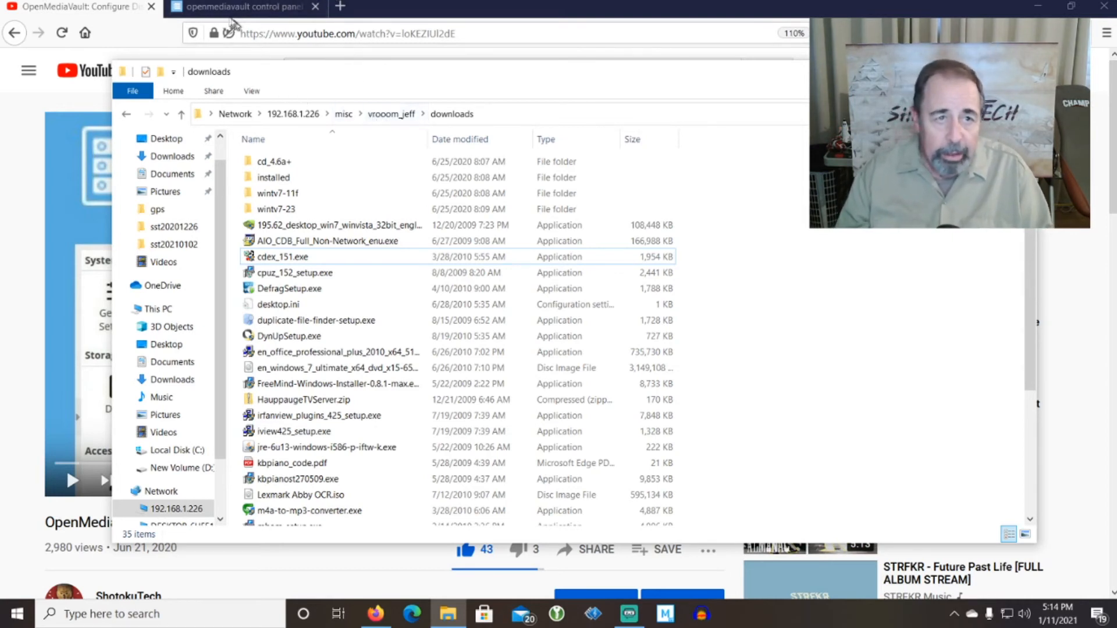
In openmediavault, review the miscrw and miscro groups, then go to Shared Folders.
left_click(239, 11)
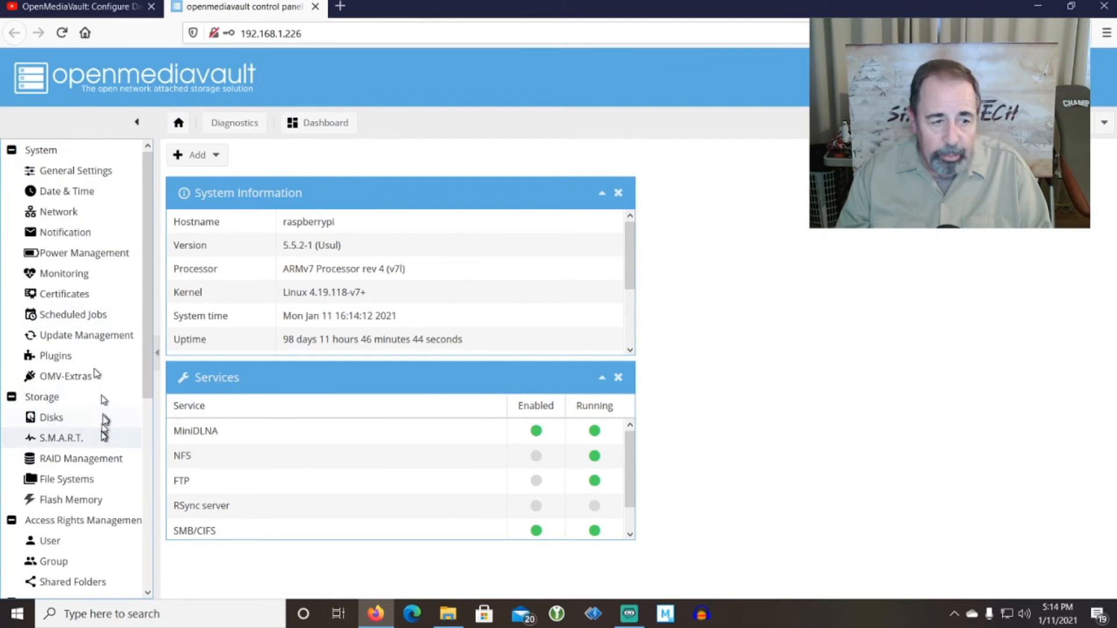
scroll(102, 430, "down", 3)
left_click(79, 405)
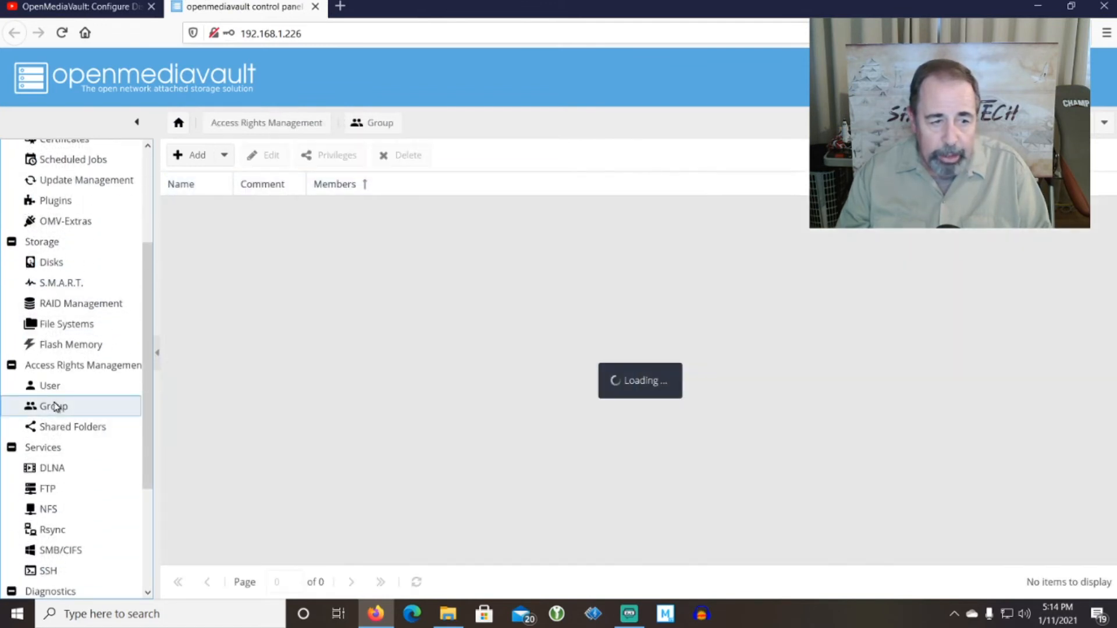
left_click(187, 234)
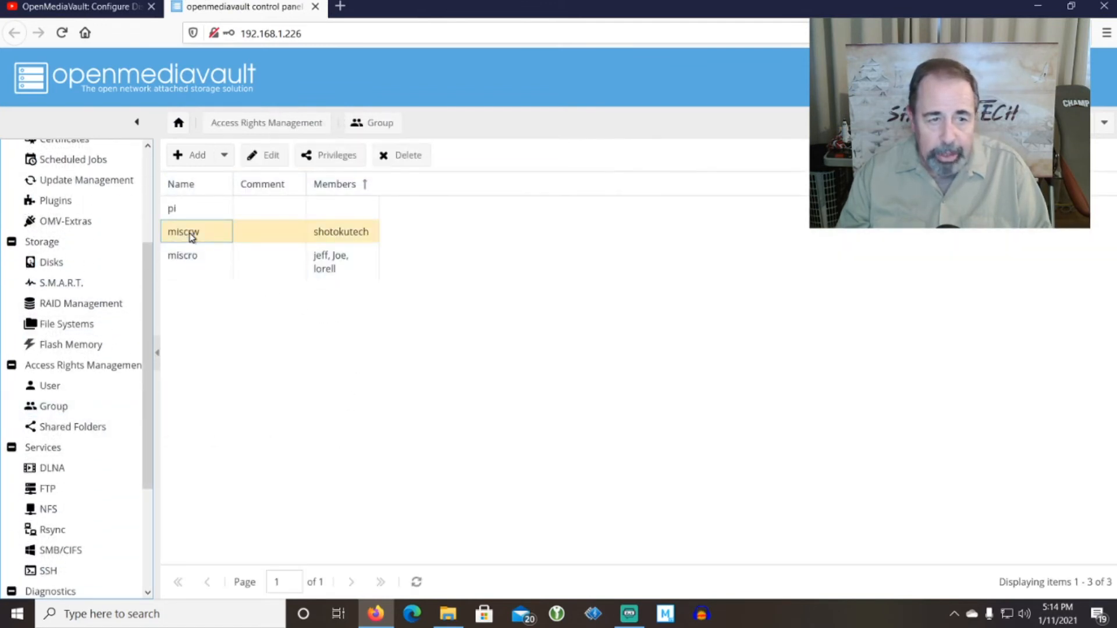
left_click(211, 267)
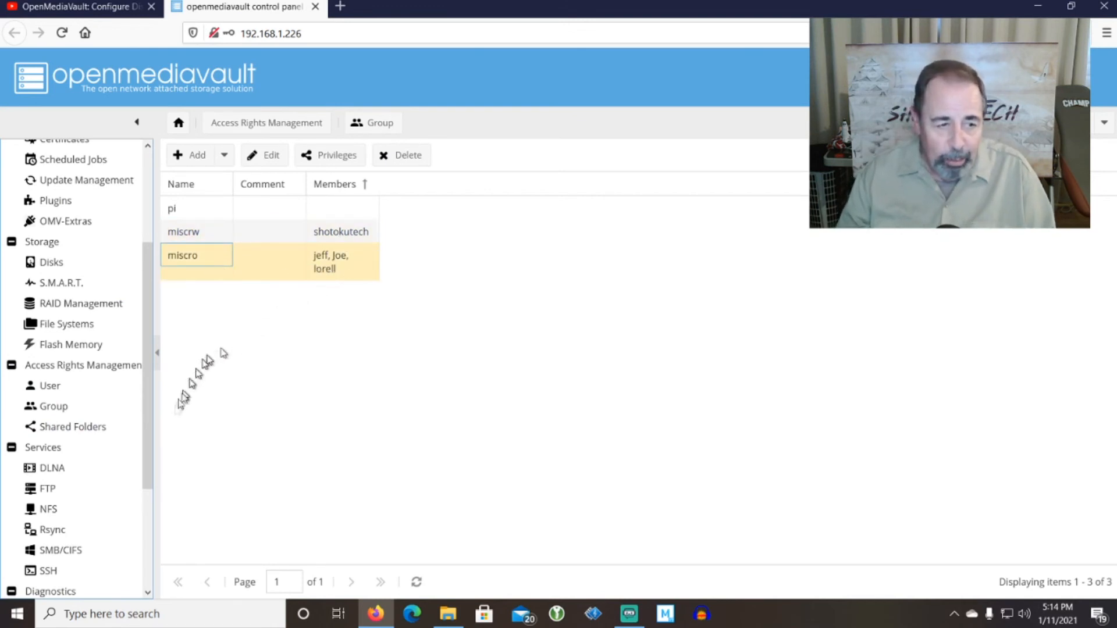
left_click(96, 429)
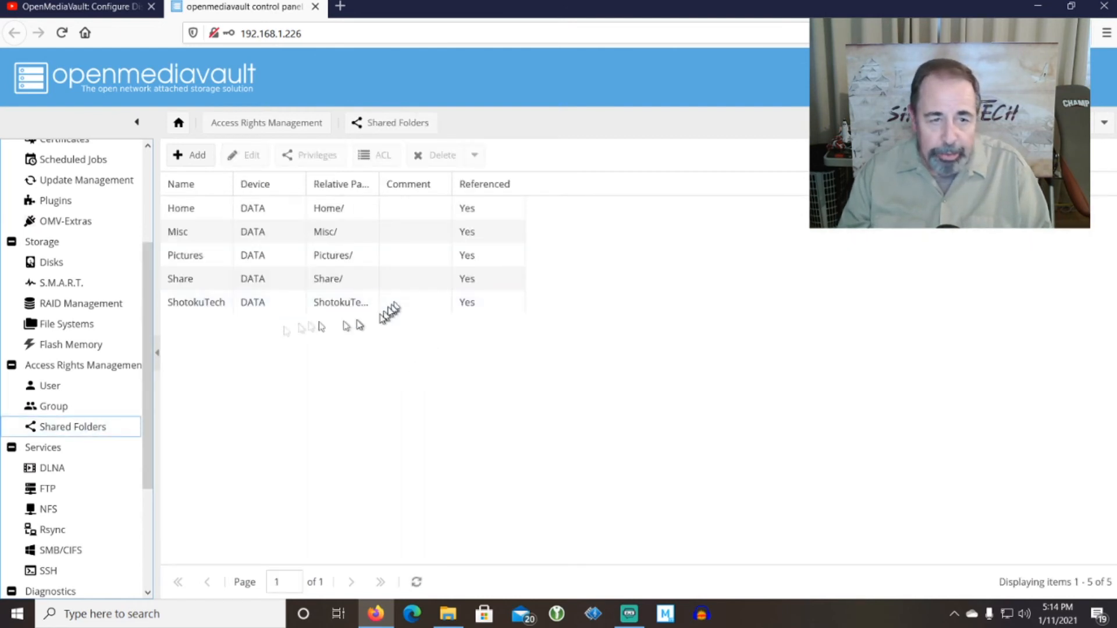
Edit the Misc folder's ACL, setting one user to no access and enabling Recursive.
left_click(195, 234)
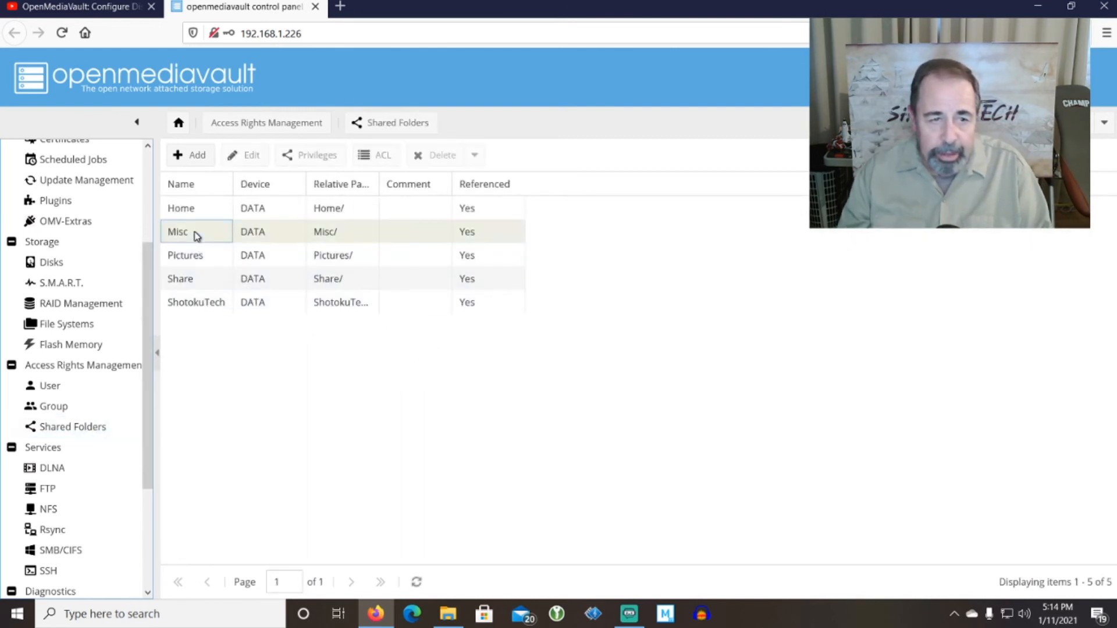
left_click(381, 156)
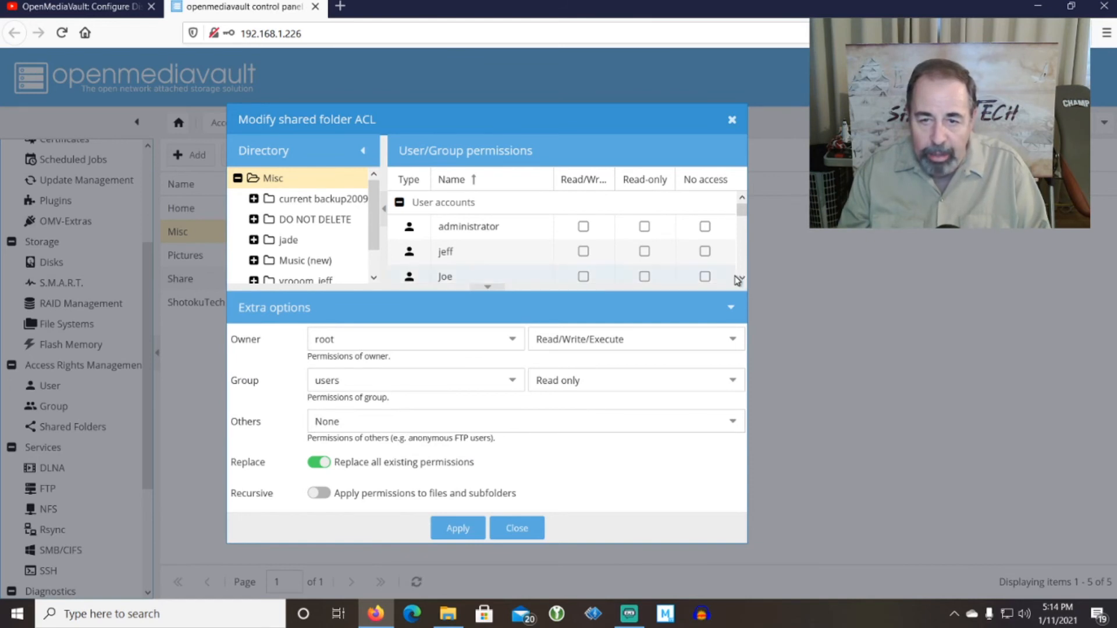
left_click(705, 277)
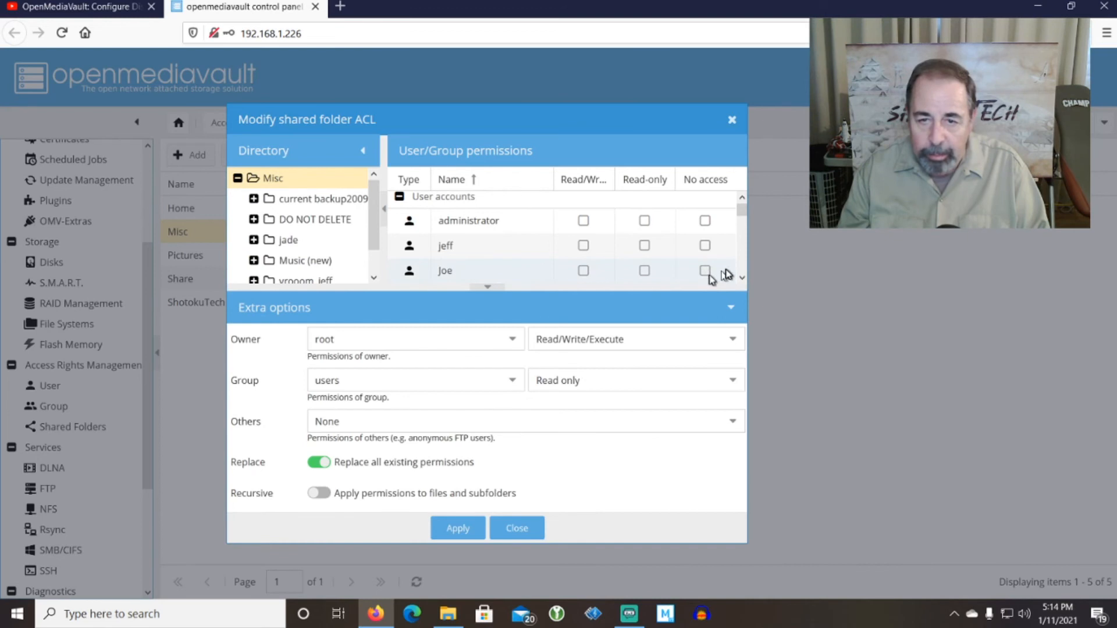
scroll(498, 250, "down", 2)
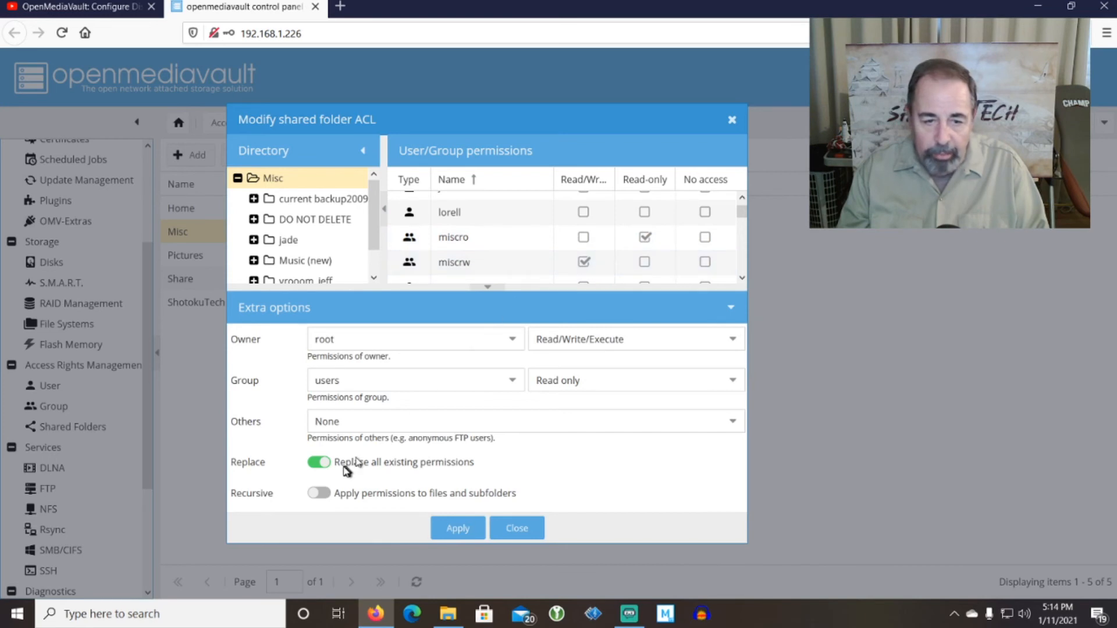
left_click(316, 496)
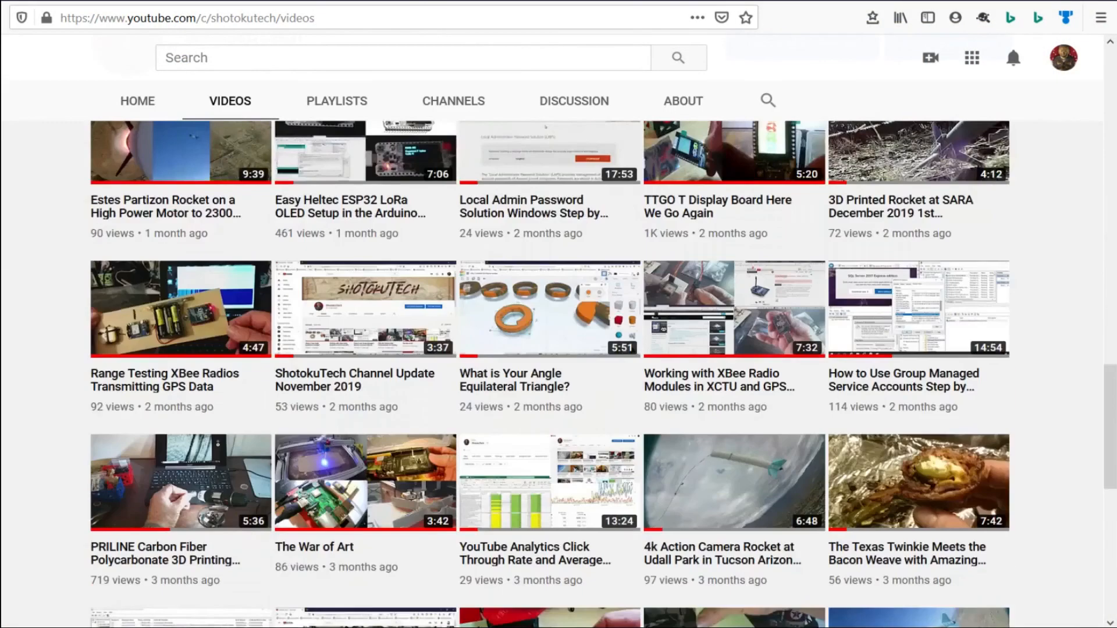
Scroll through the channel's uploaded videos on the Videos page.
scroll(550, 372, "down", 20)
scroll(550, 373, "down", 20)
scroll(550, 373, "up", 20)
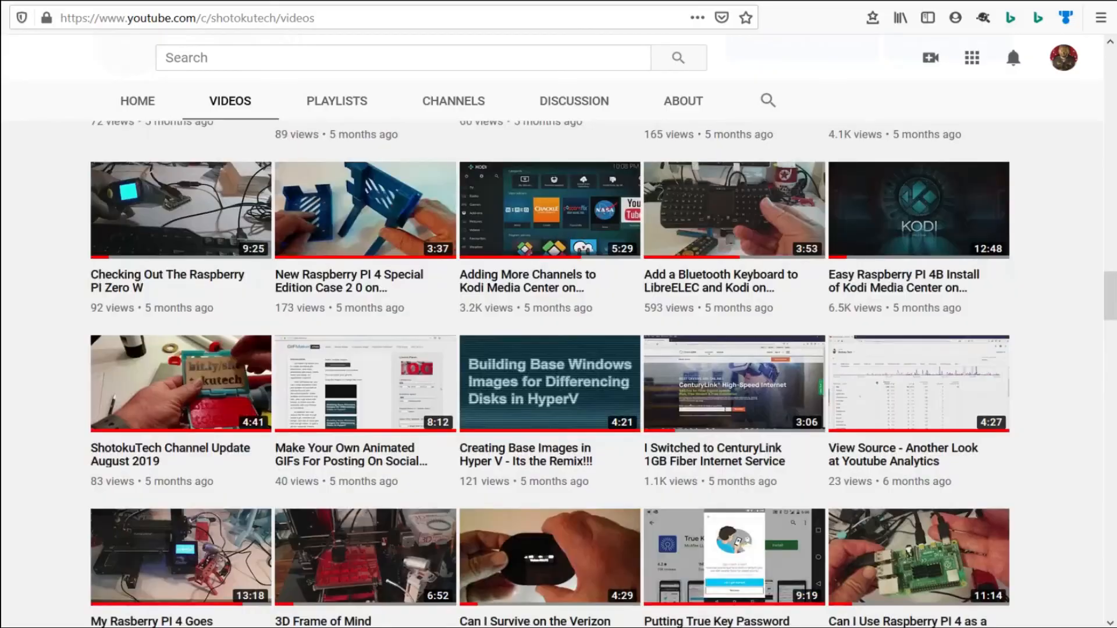